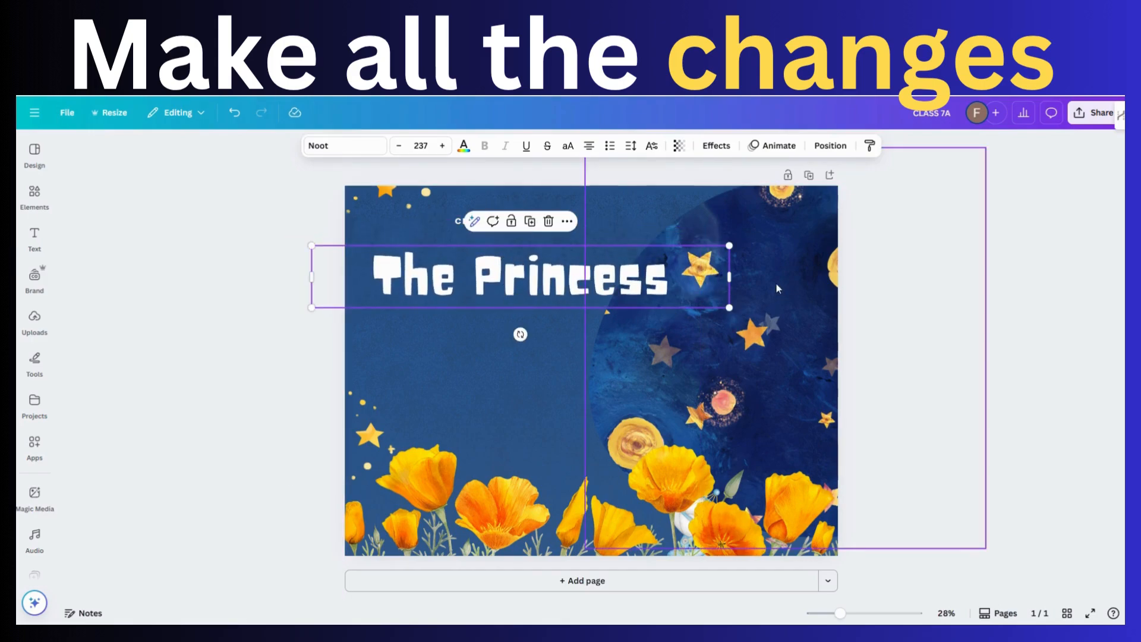
- Move the starry night-sky graphic right so it clears the cover title, and open the Magic Media image generator
drag(784, 259, 871, 229)
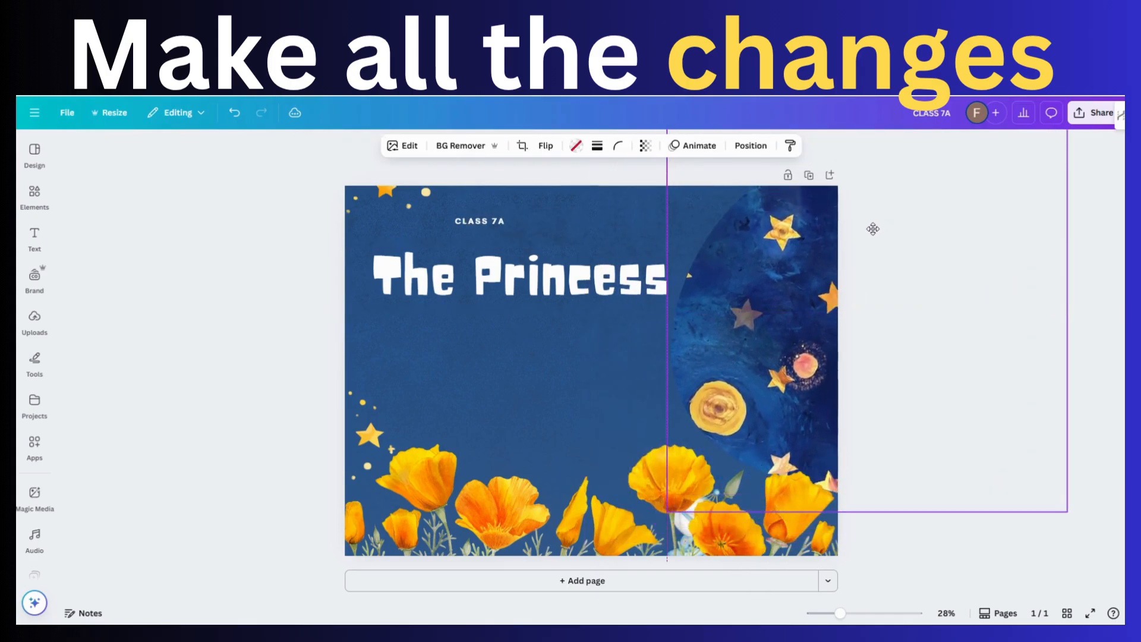
click(35, 274)
click(35, 401)
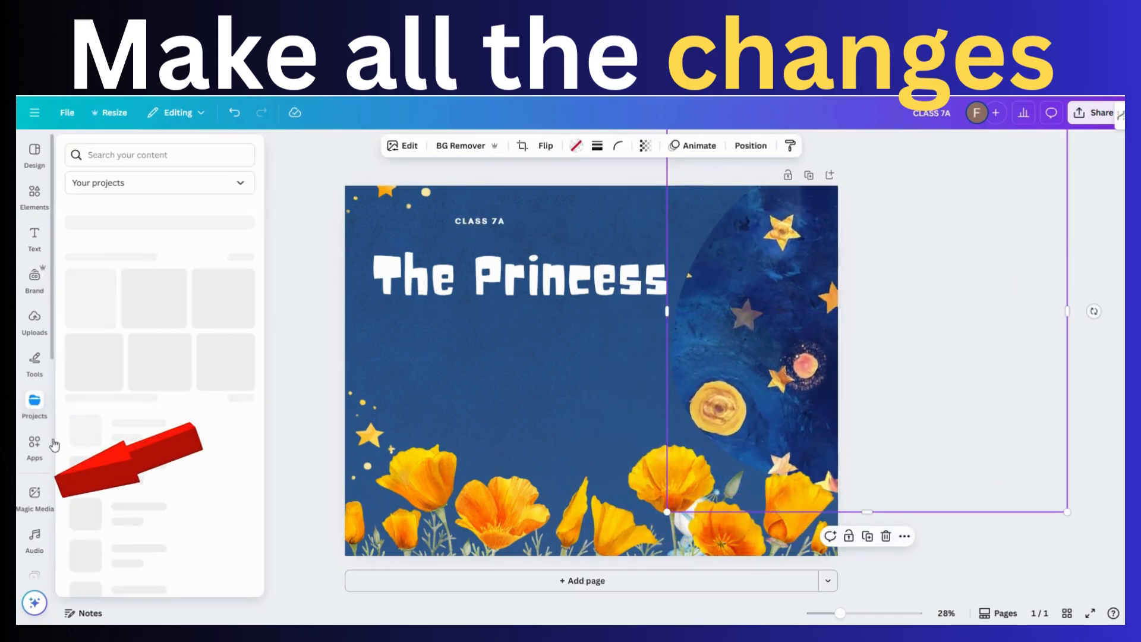
click(34, 494)
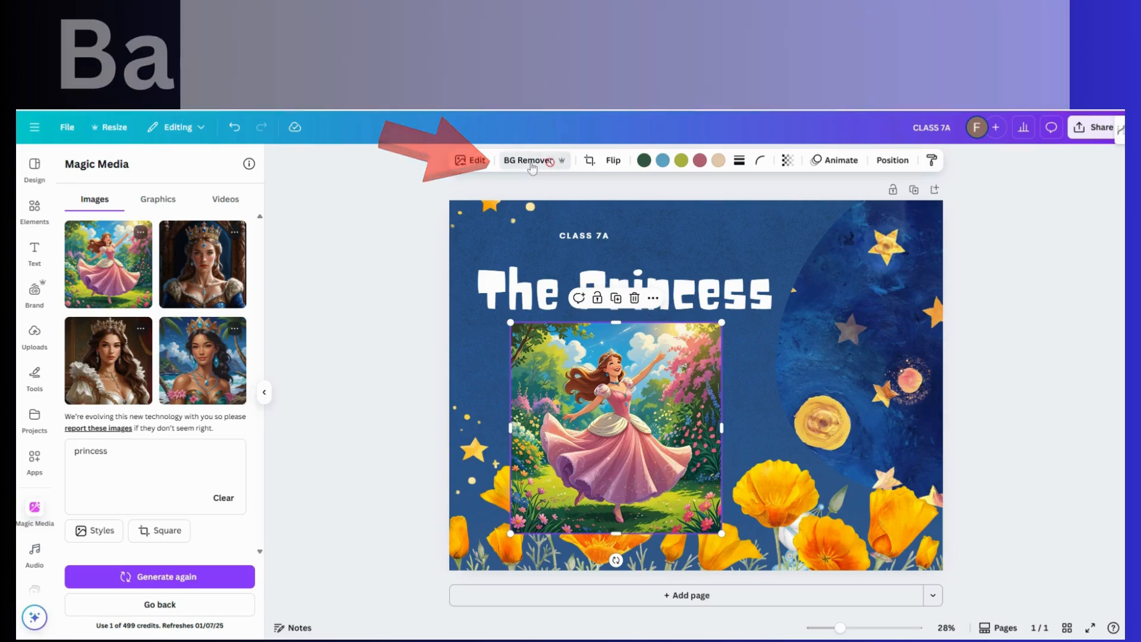
- Remove the background from the dancing princess image and enlarge and position her below the cover title
click(531, 163)
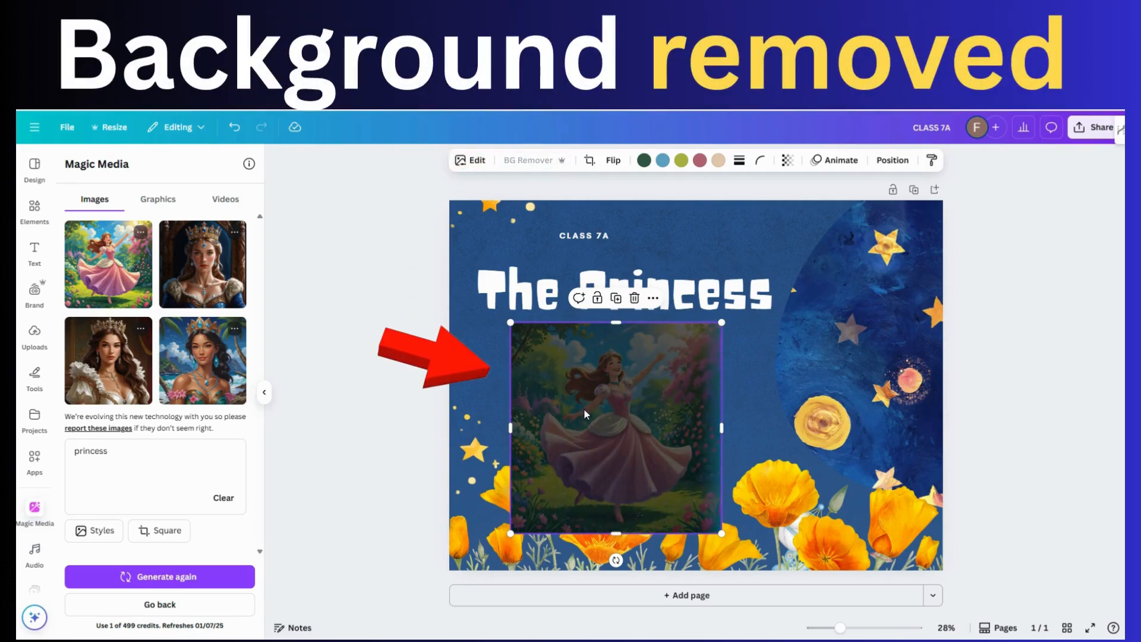
drag(620, 430, 618, 406)
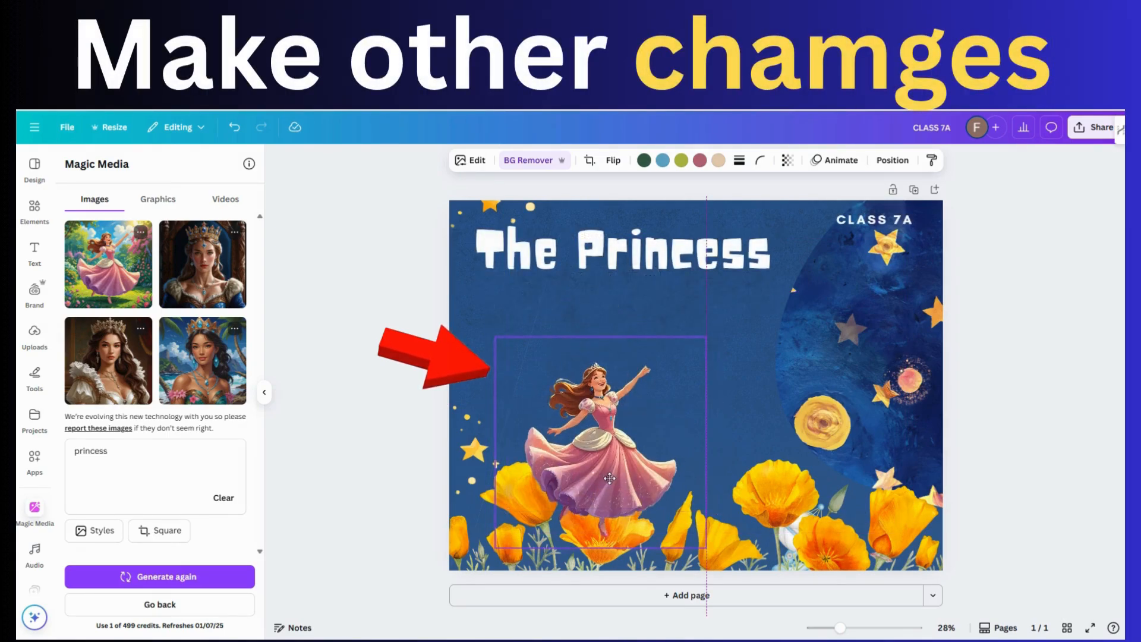
drag(605, 472, 598, 436)
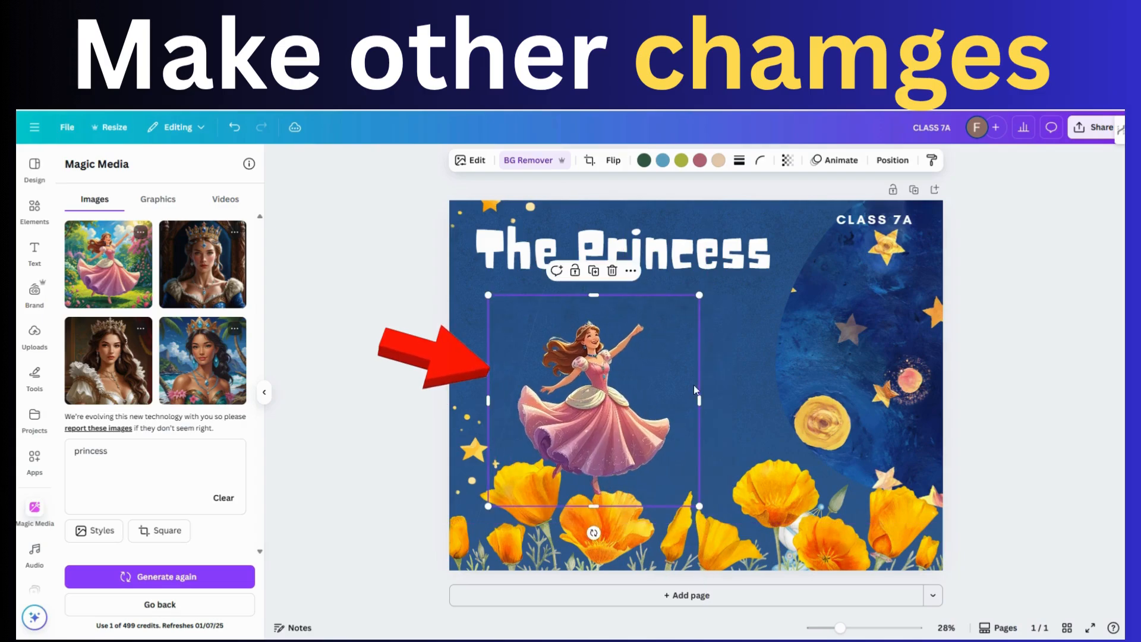
drag(698, 295, 802, 191)
drag(668, 375, 685, 410)
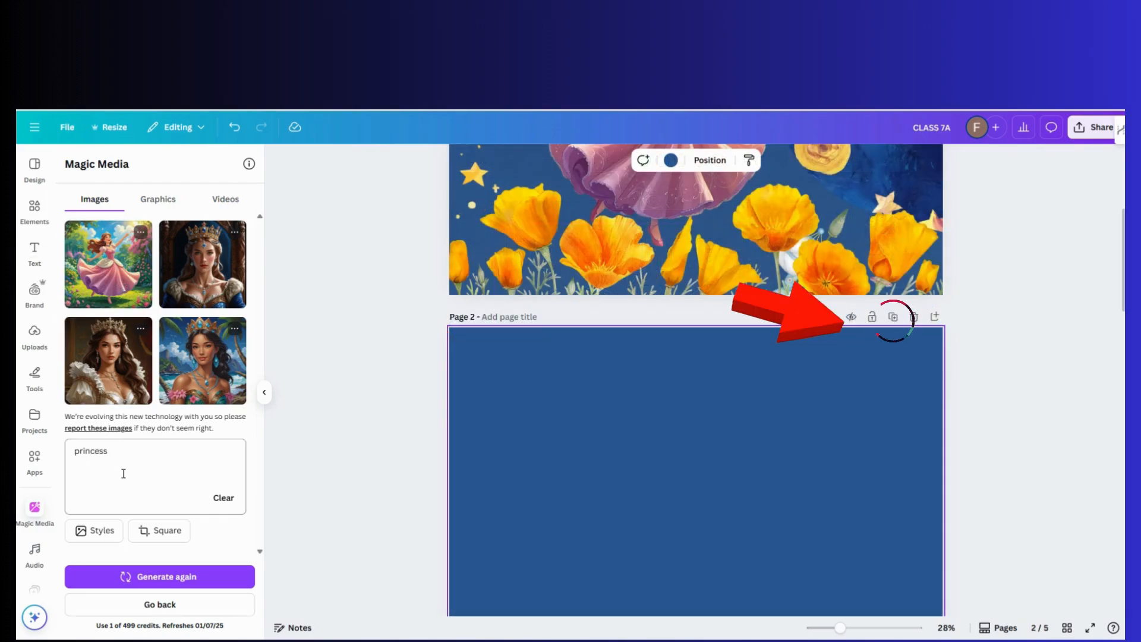
- Generate new images from the prompt "princess and a castle in the bg"
click(149, 458)
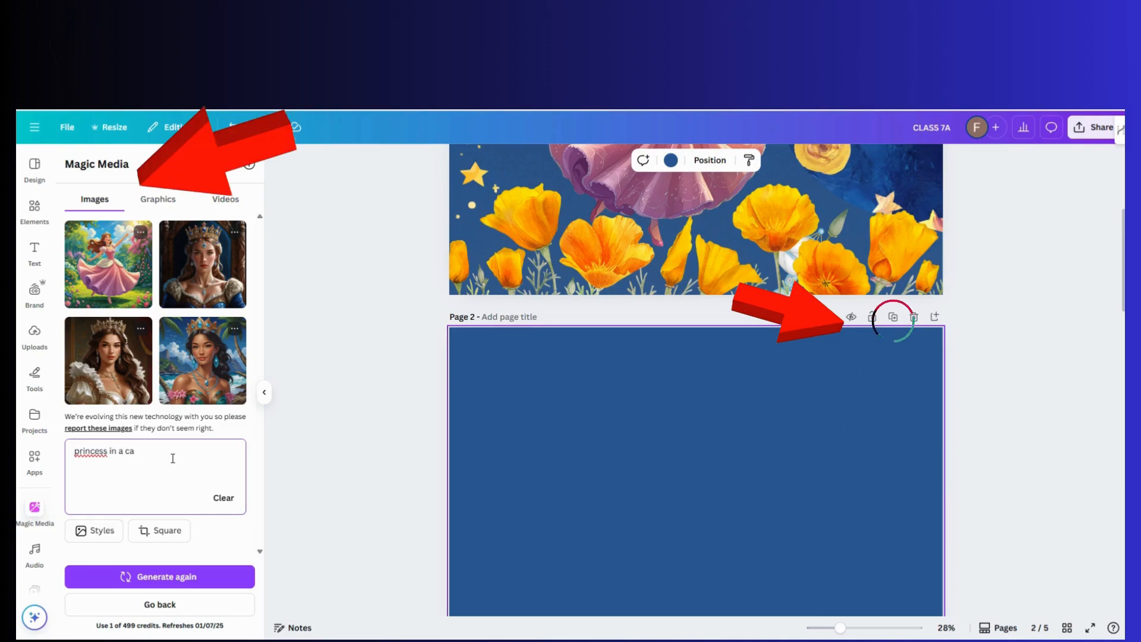
key(BackSpace)
key(BackSpace)
key(BackSpace)
key(BackSpace)
text(and)
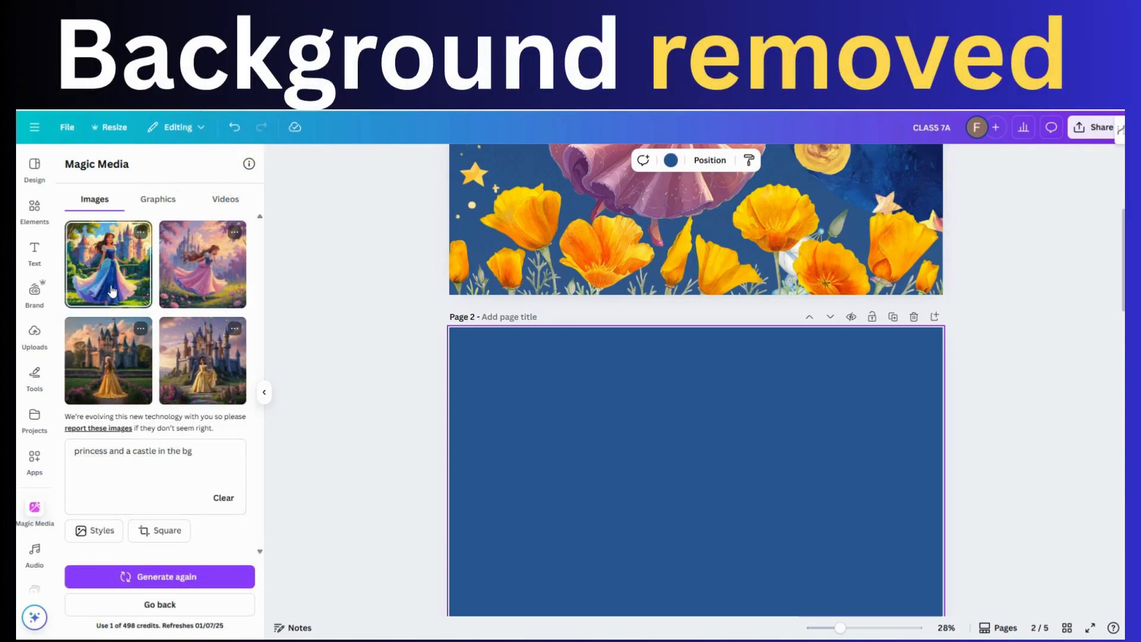
- Add the generated image of the princess in the blue dress to page 2 and enlarge it on the left half
click(119, 291)
drag(745, 463, 621, 495)
scroll(832, 434, down, 2)
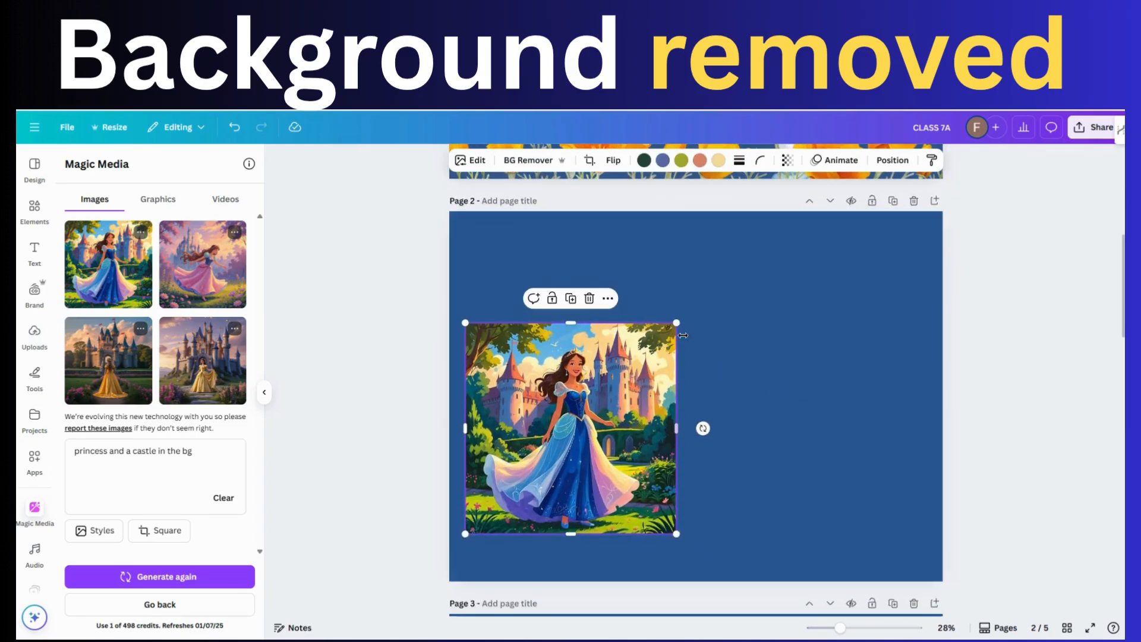
drag(682, 330, 807, 305)
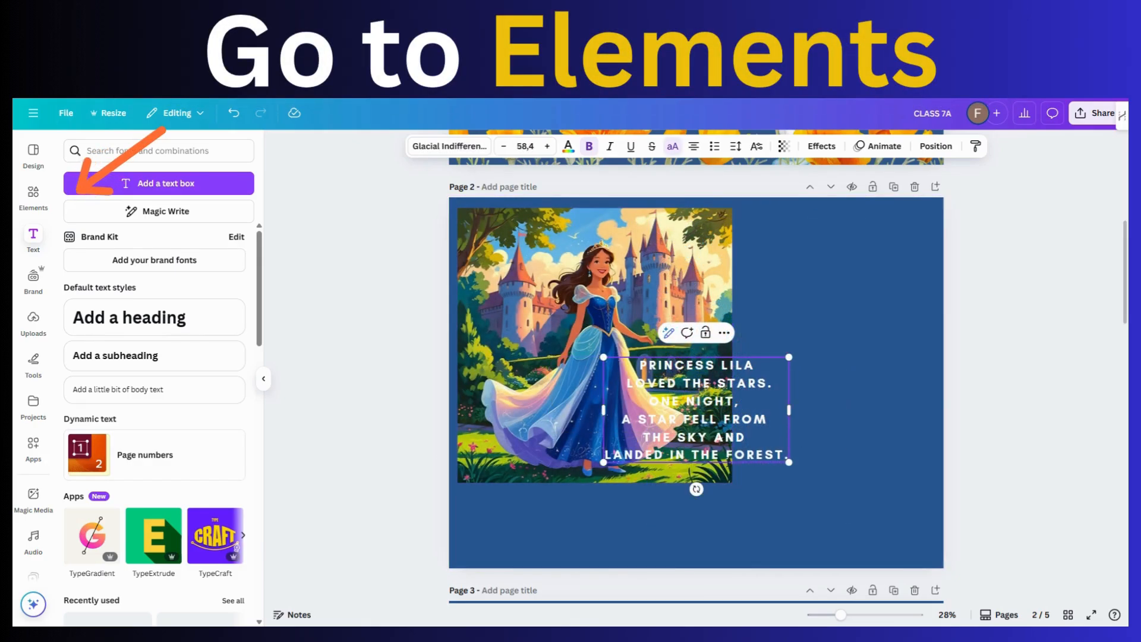
- Put "FOREST." on its own line and place the story text to the right of the image, enlarged to size 78
key(Return)
click(1016, 443)
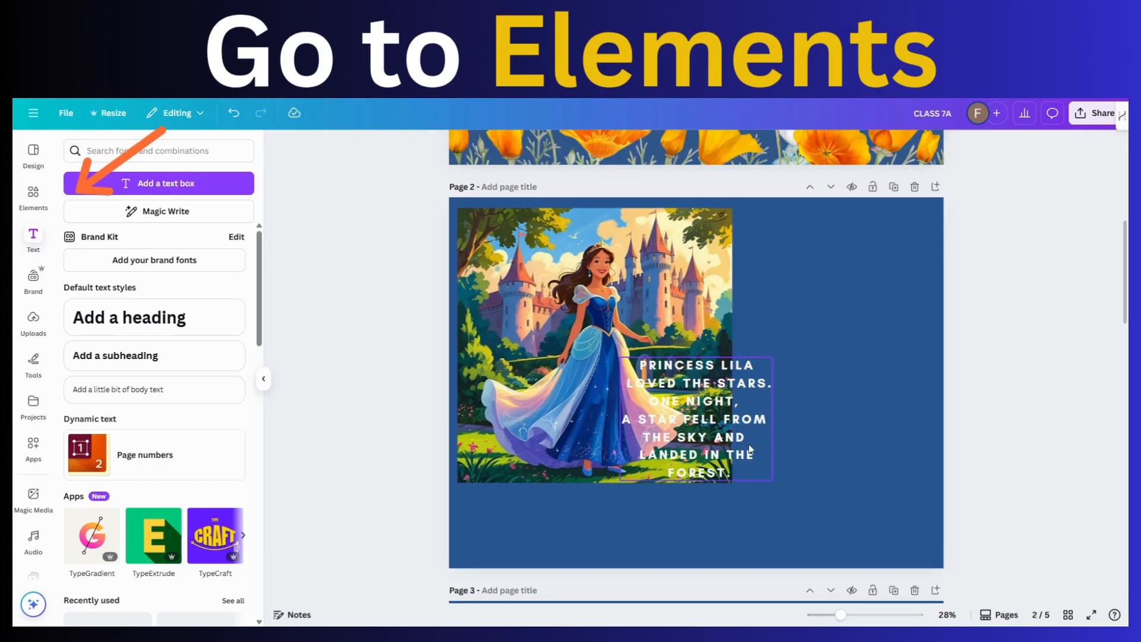
drag(712, 440, 841, 364)
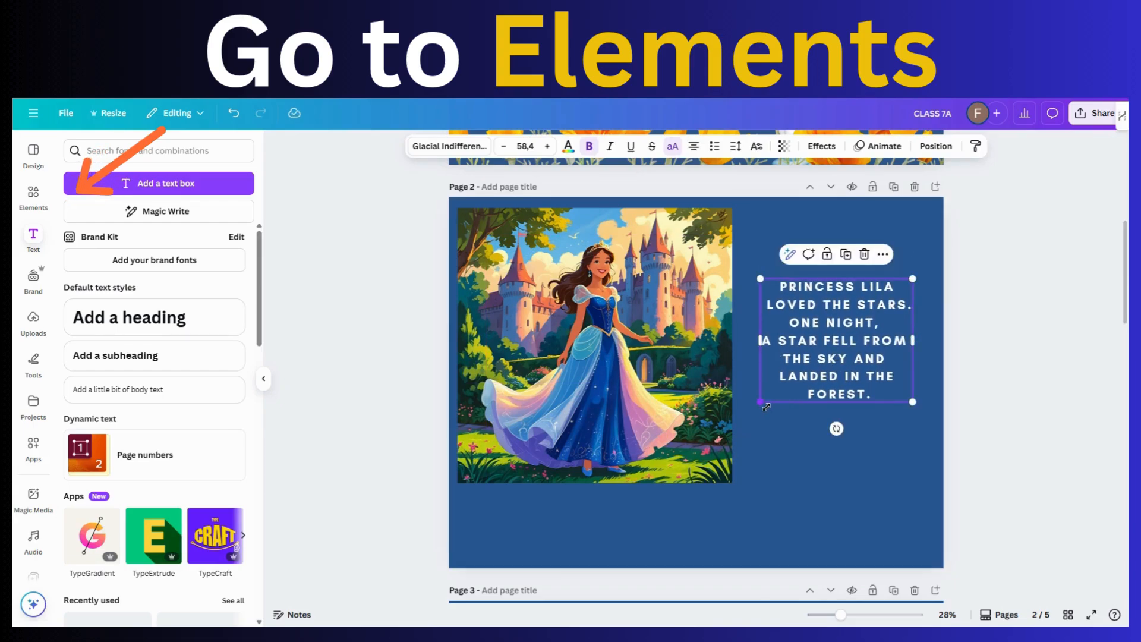
drag(762, 405, 765, 510)
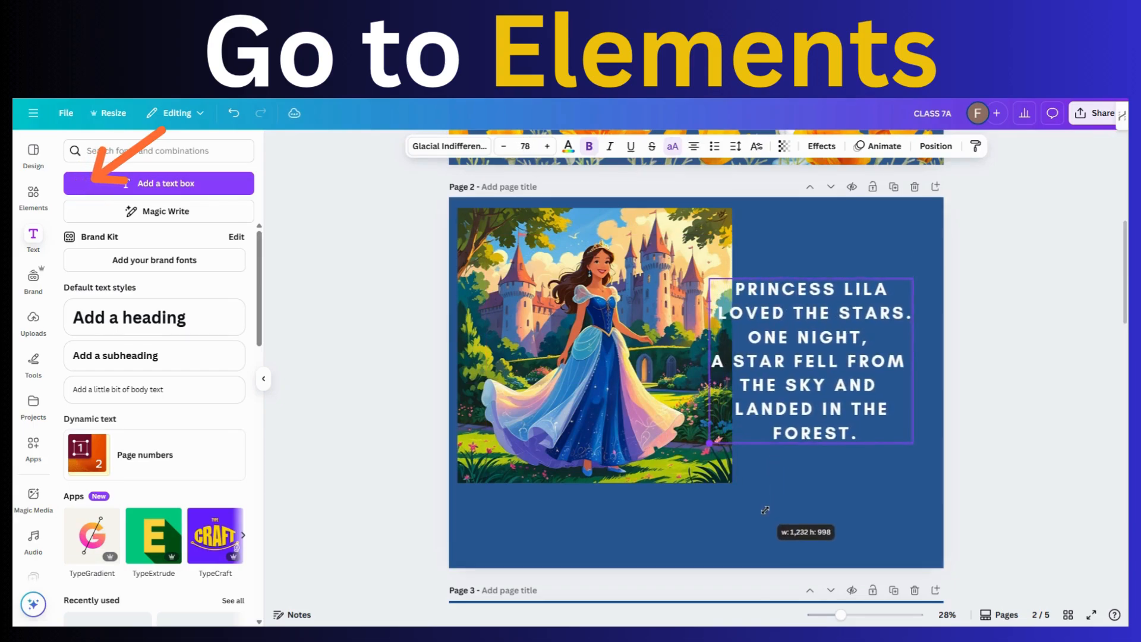
click(969, 471)
drag(810, 409, 842, 402)
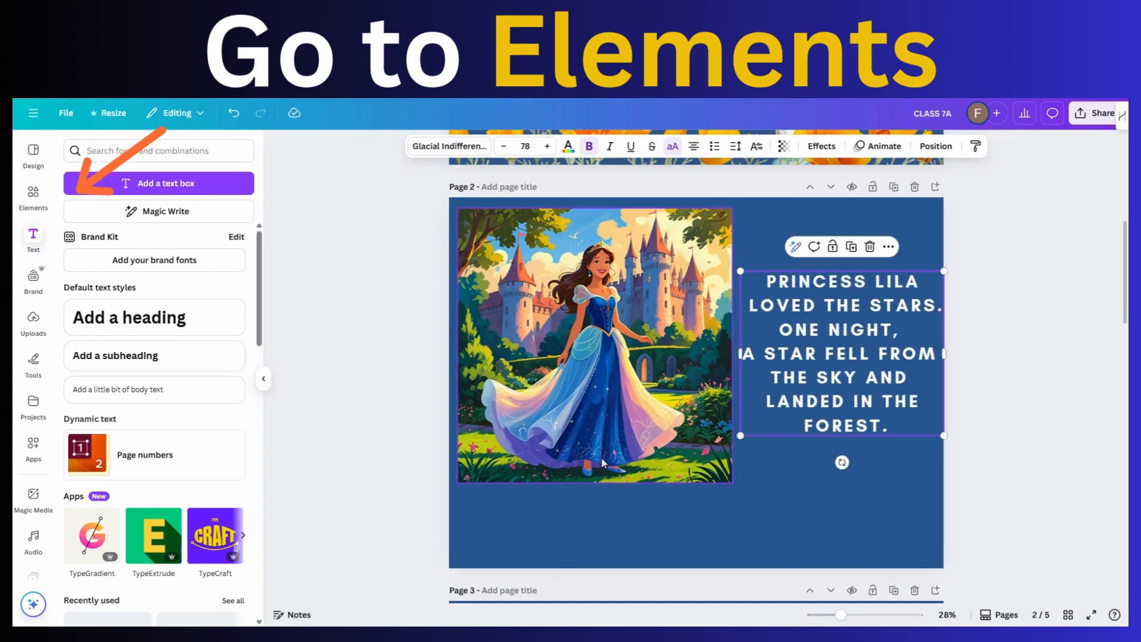
- Search the elements for "stars", show all graphics, and place the gold star cluster below the story text
click(27, 199)
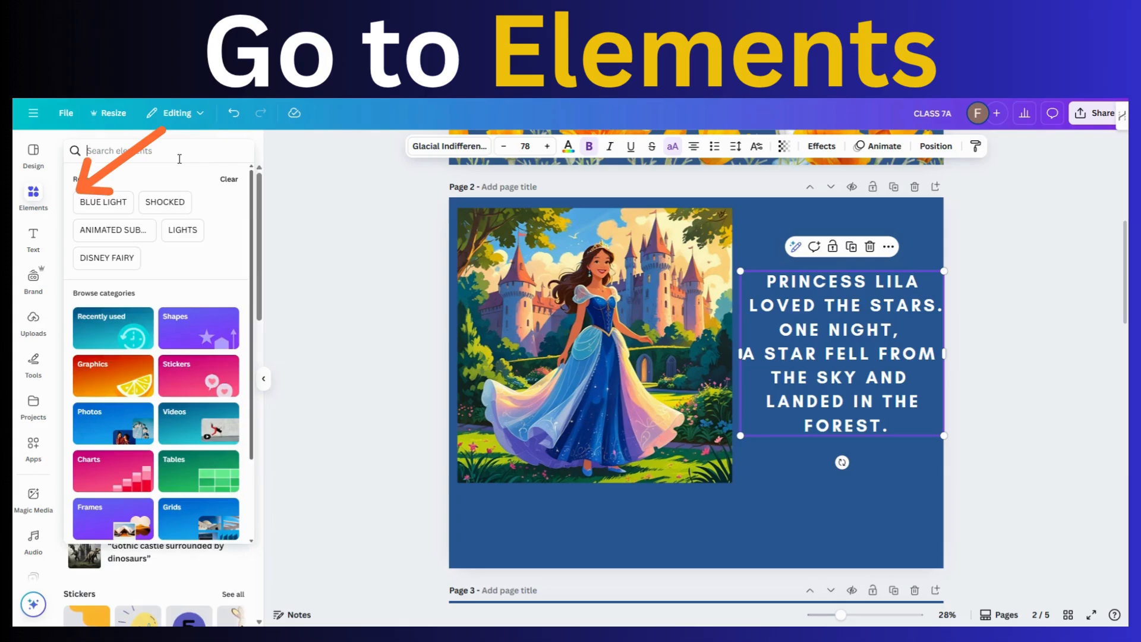
text(sta)
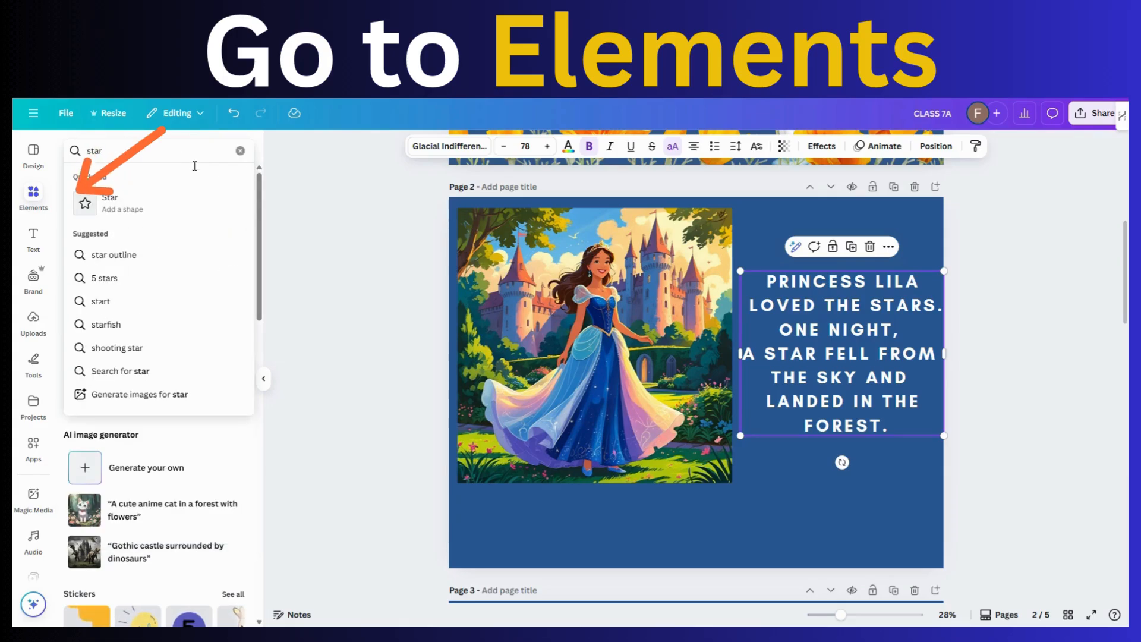
text(r)
key(Return)
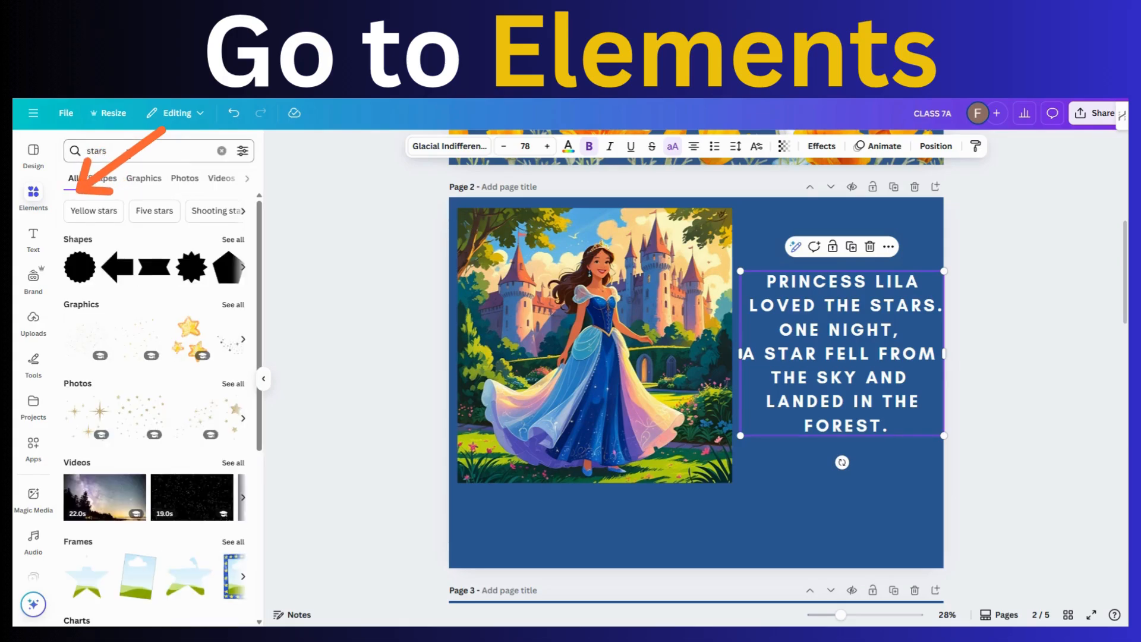
click(243, 306)
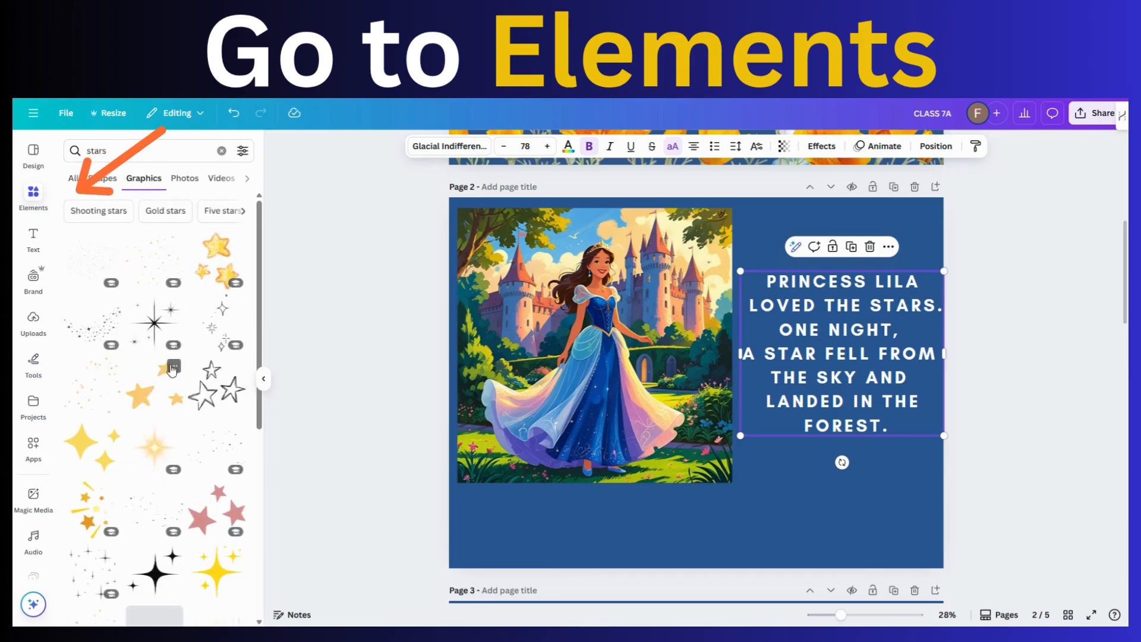
click(226, 272)
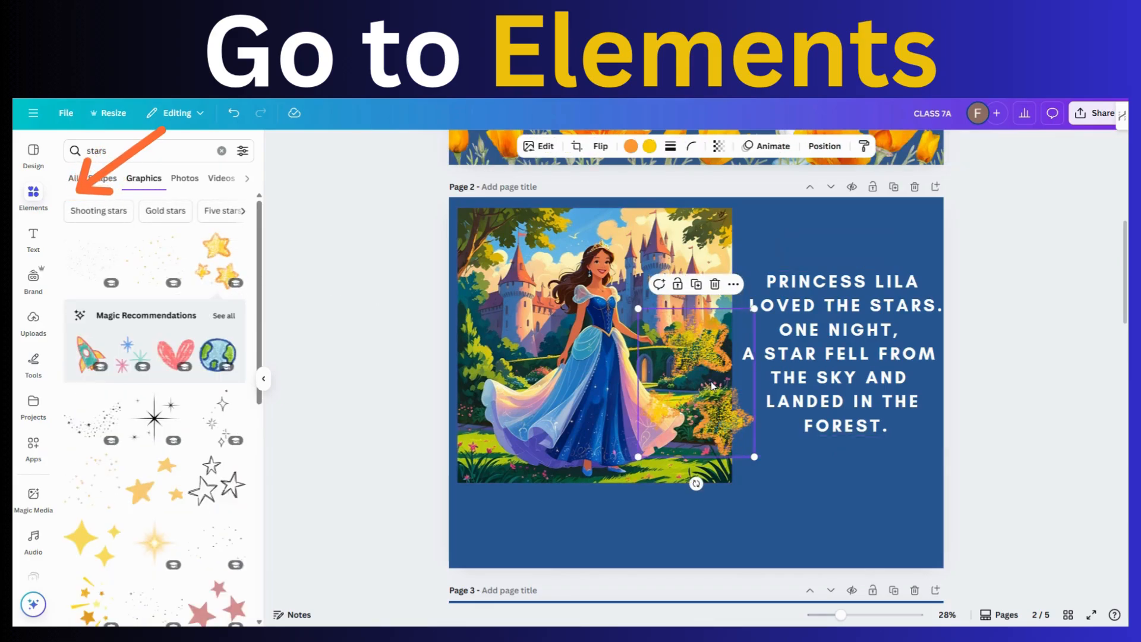
drag(712, 385, 870, 476)
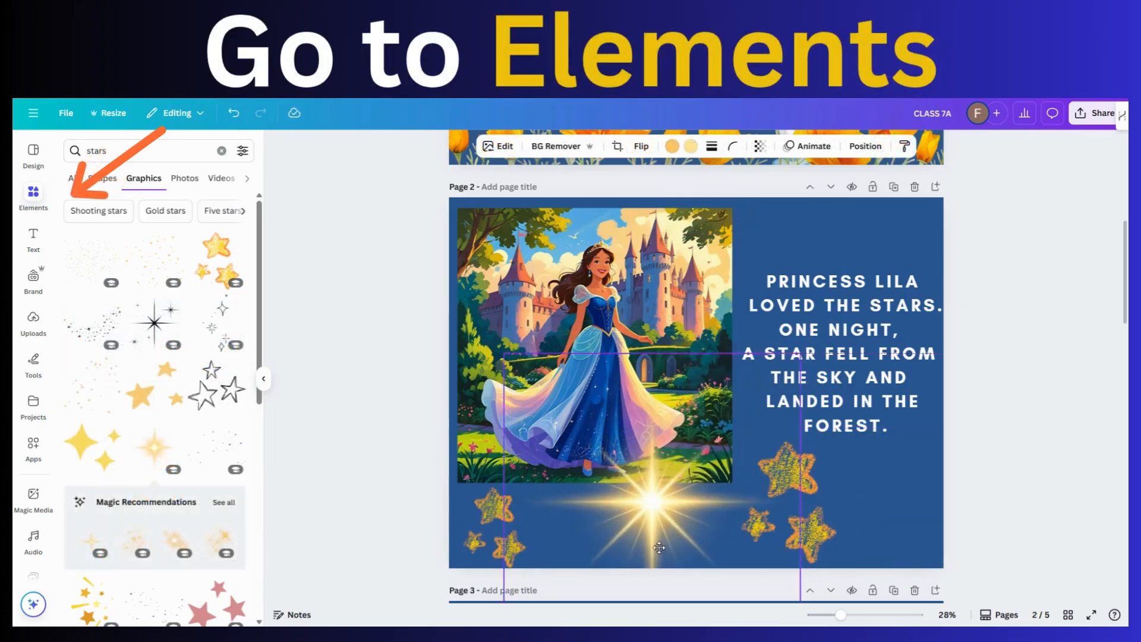
- Shrink the glowing starburst and place it at the story text, and centre the pink hearts between the gold star clusters
drag(643, 587, 829, 371)
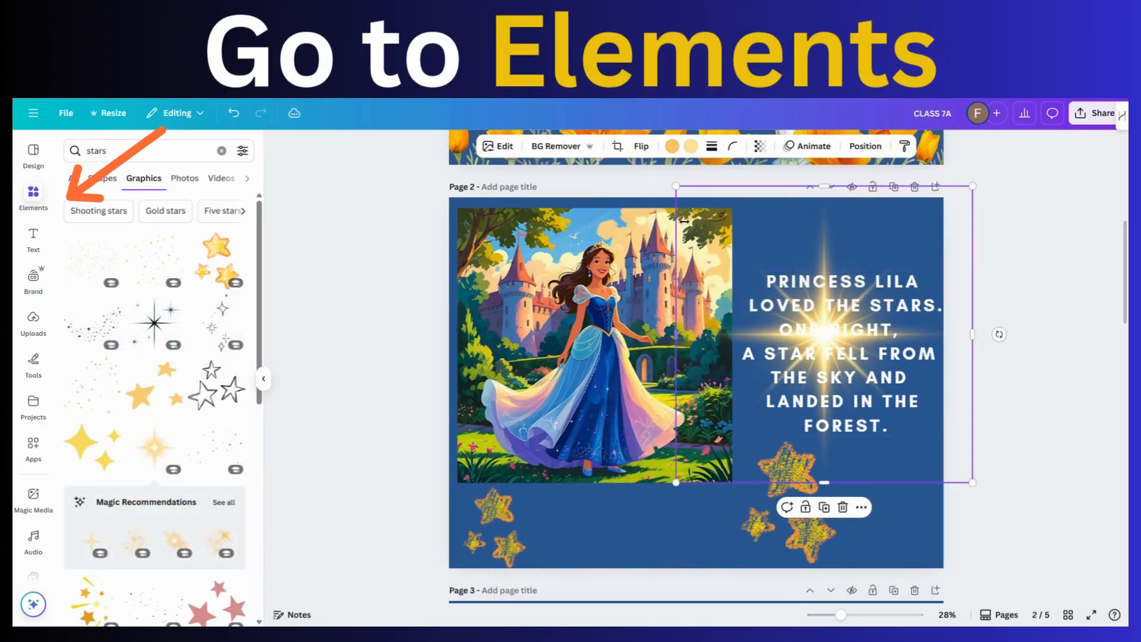
drag(680, 193, 879, 331)
drag(910, 472, 847, 296)
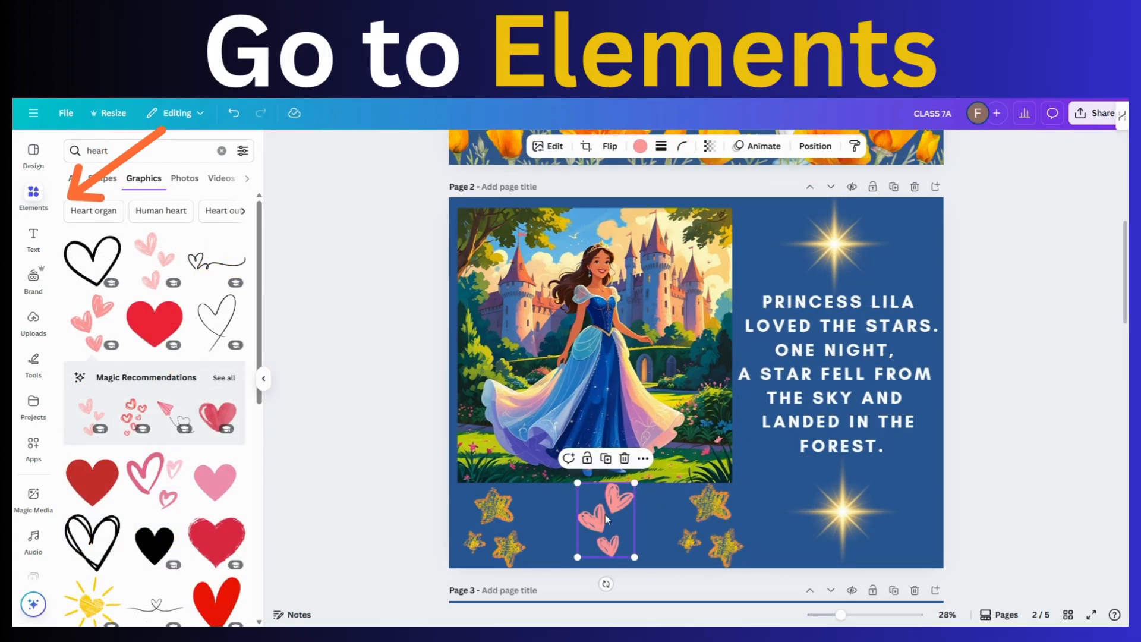
drag(604, 515, 608, 519)
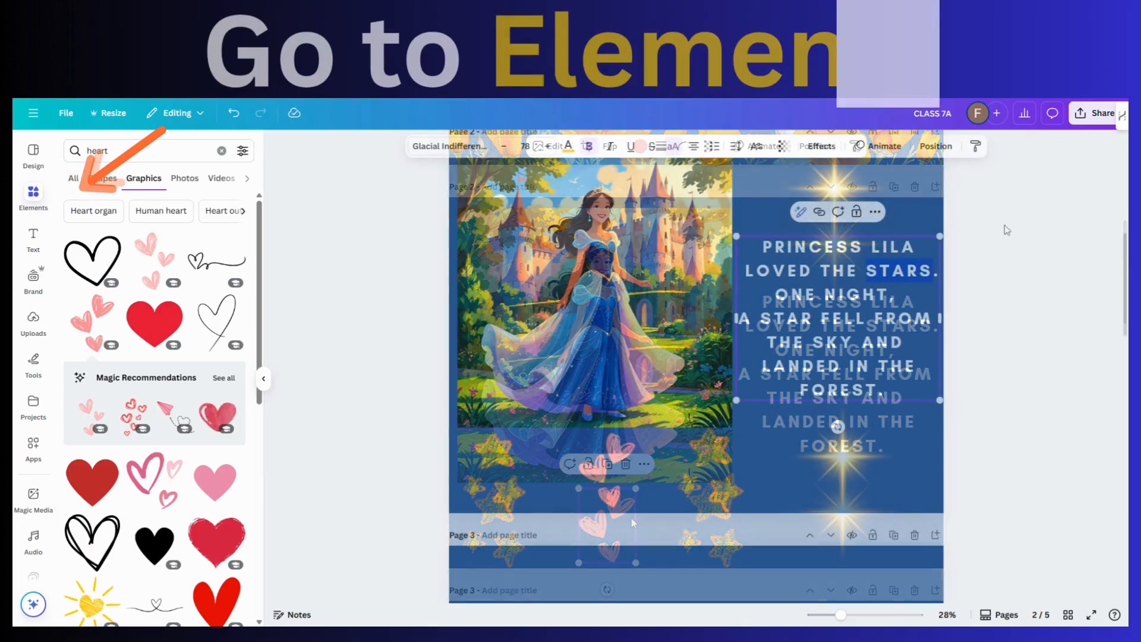
- Colour the word "LOVED" in the story text with the document's pink
click(812, 273)
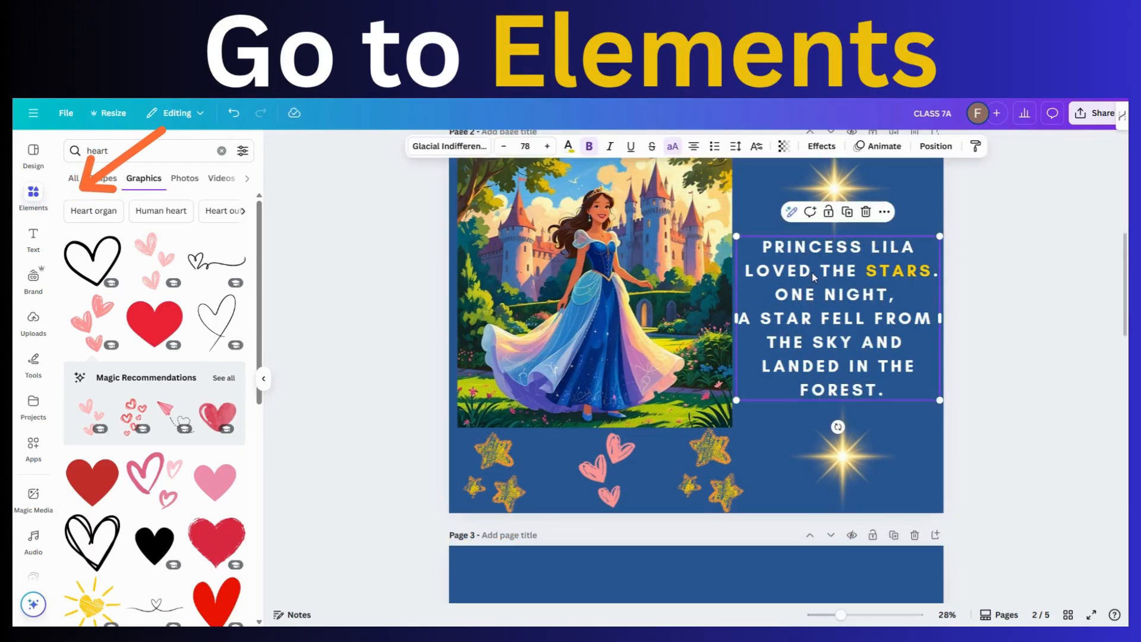
drag(812, 273, 745, 273)
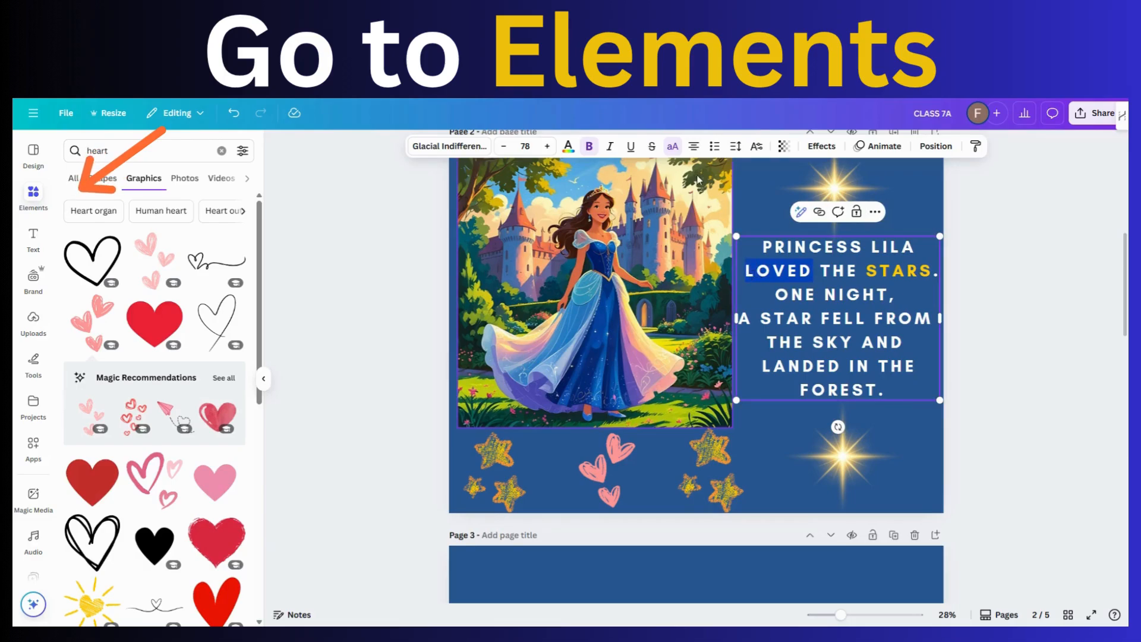
click(570, 148)
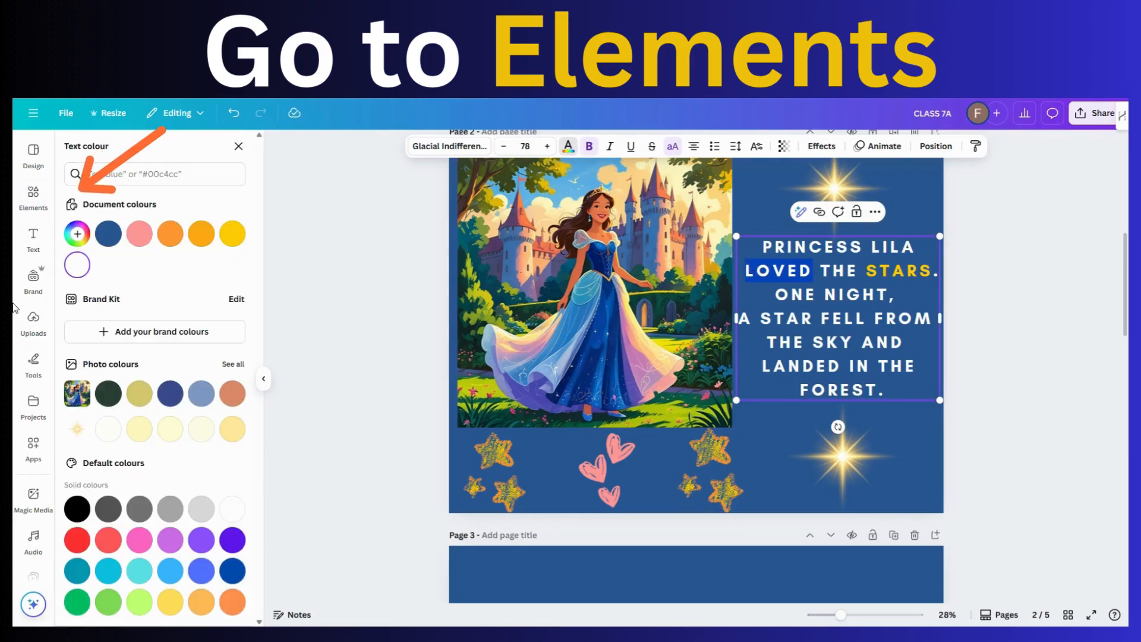
click(141, 241)
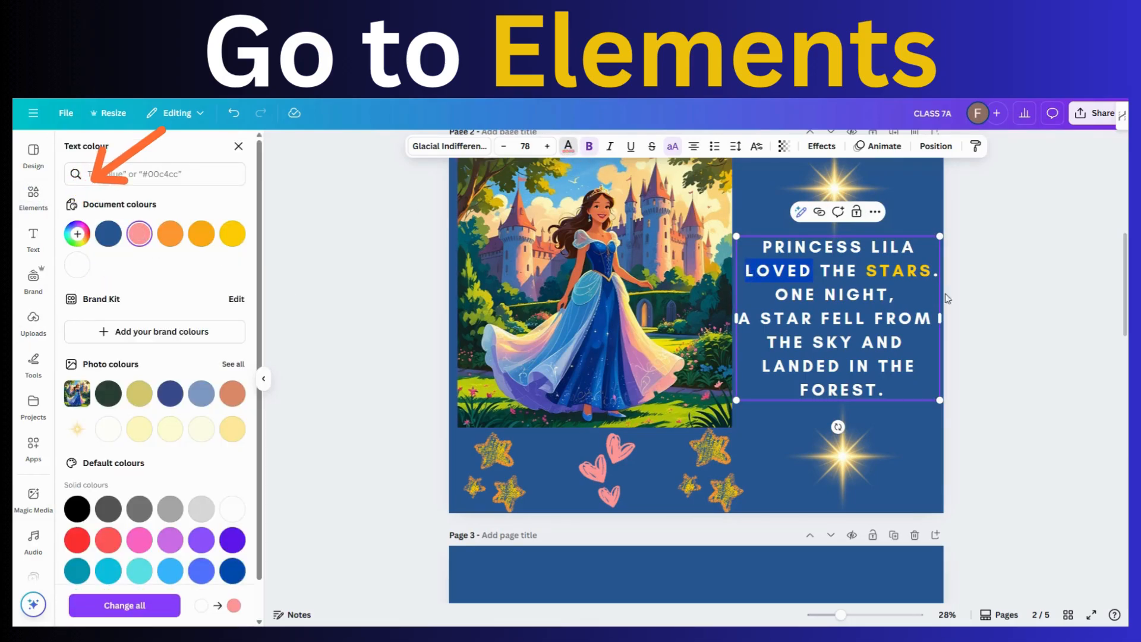
click(1048, 294)
click(997, 331)
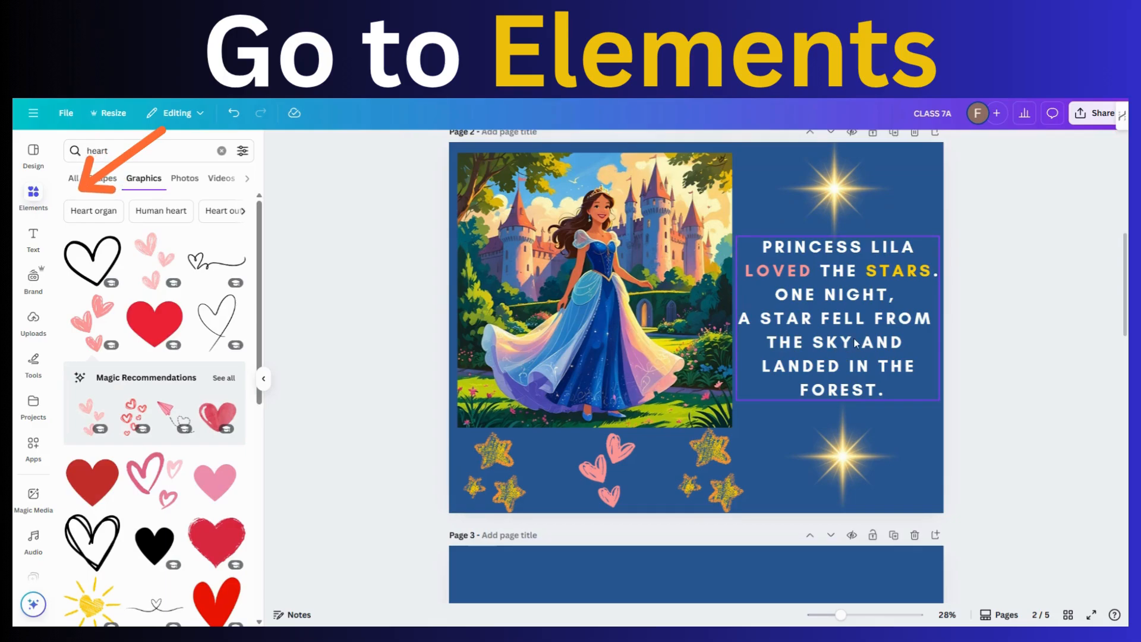
- Colour the word "SKY" in the story text light turquoise and the word "FOREST" light green
click(856, 343)
click(856, 342)
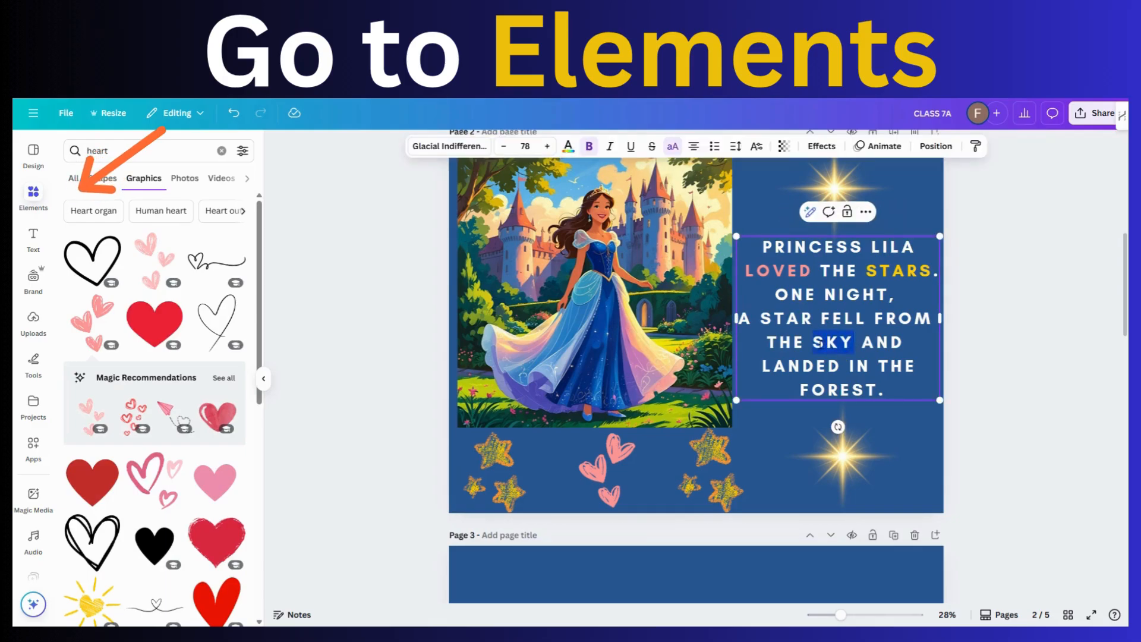
click(568, 146)
click(114, 572)
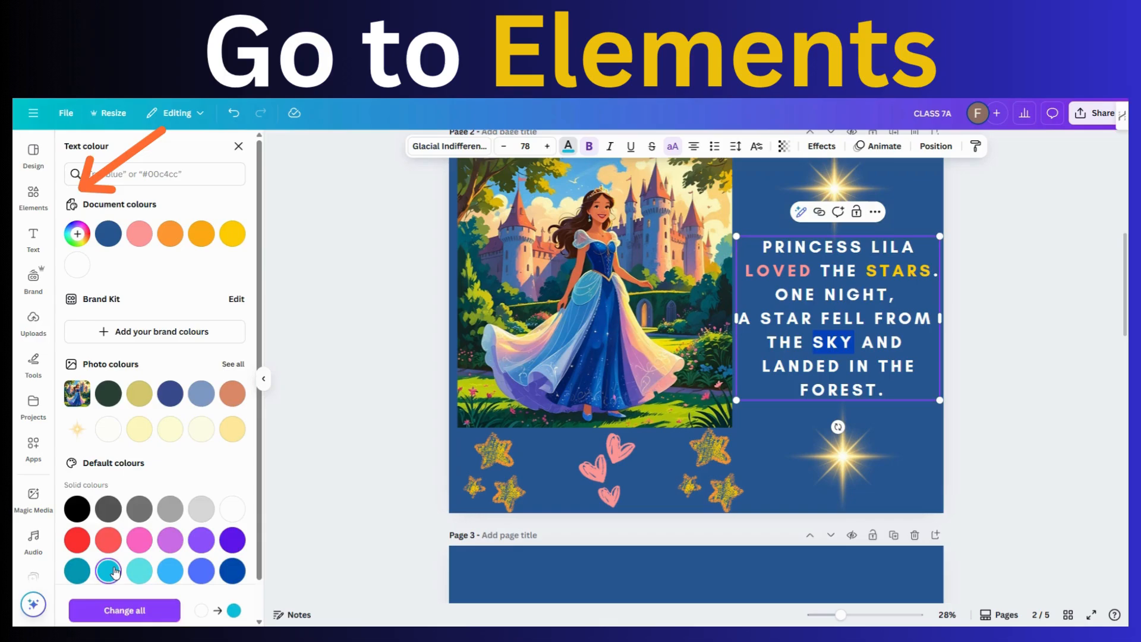
click(140, 571)
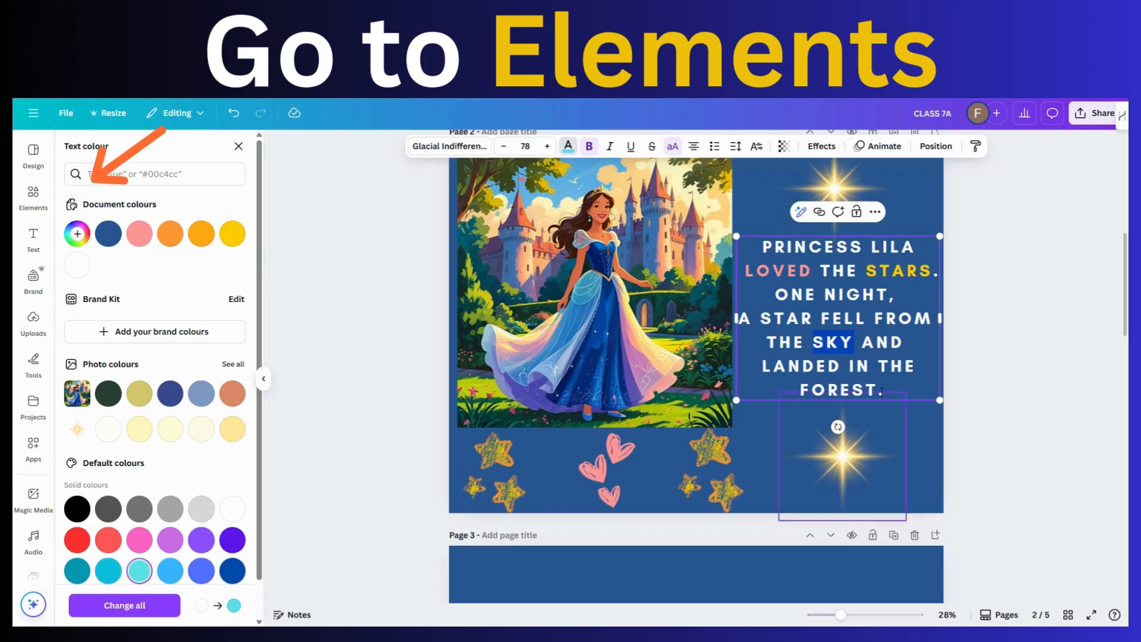
click(1015, 353)
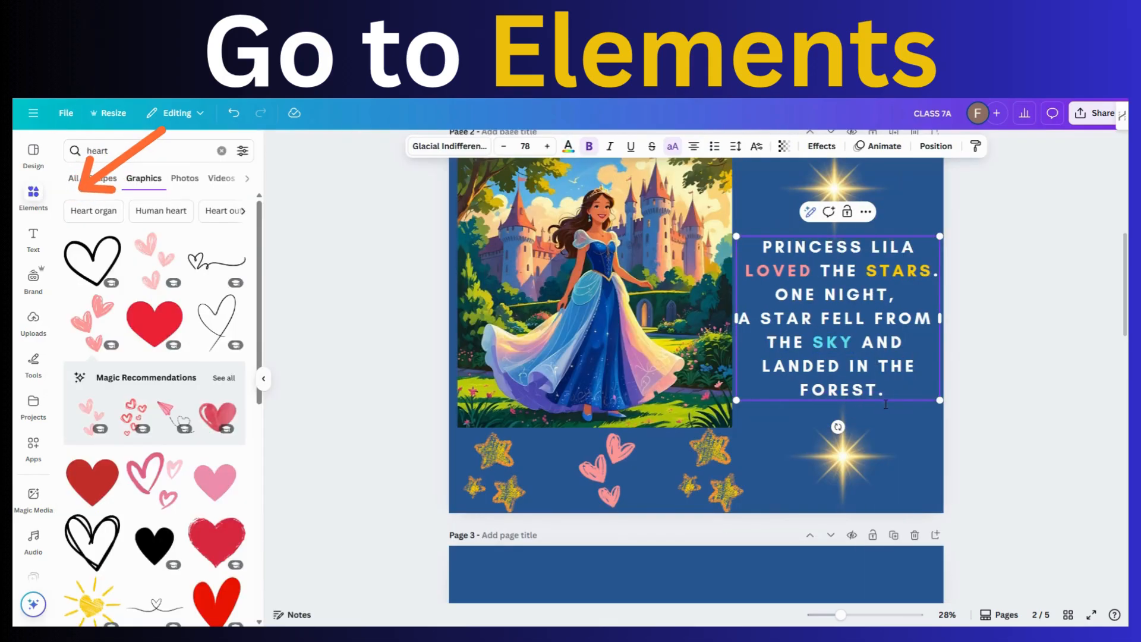
drag(881, 397, 800, 392)
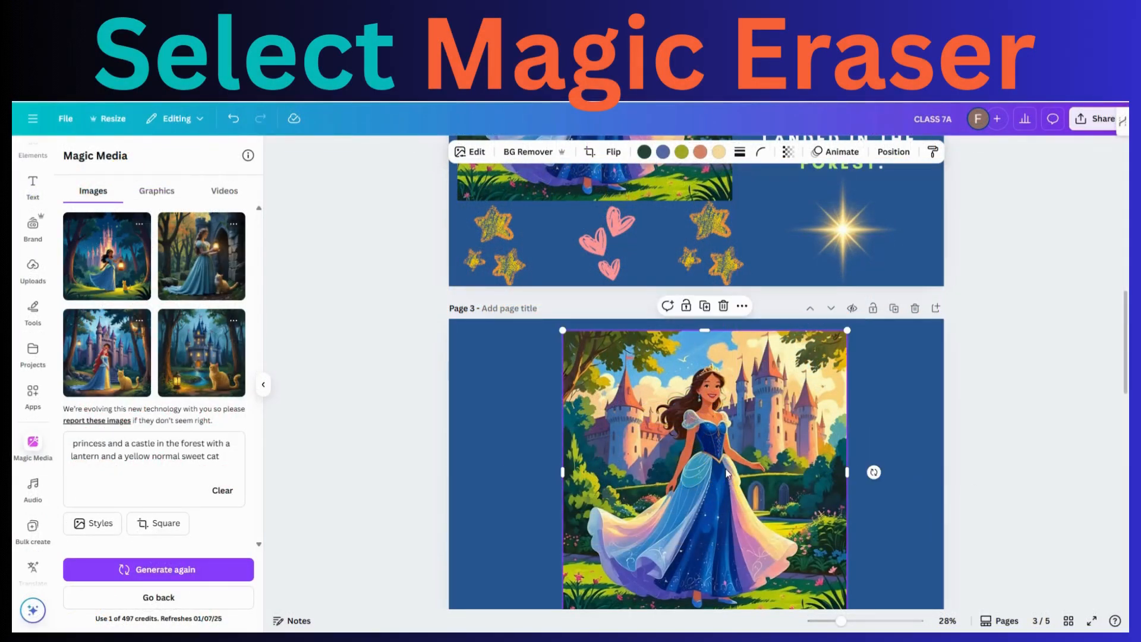
- Use Magic Eraser with brush size 76 to erase the castle and surrounding background from the princess image on page 3
click(487, 156)
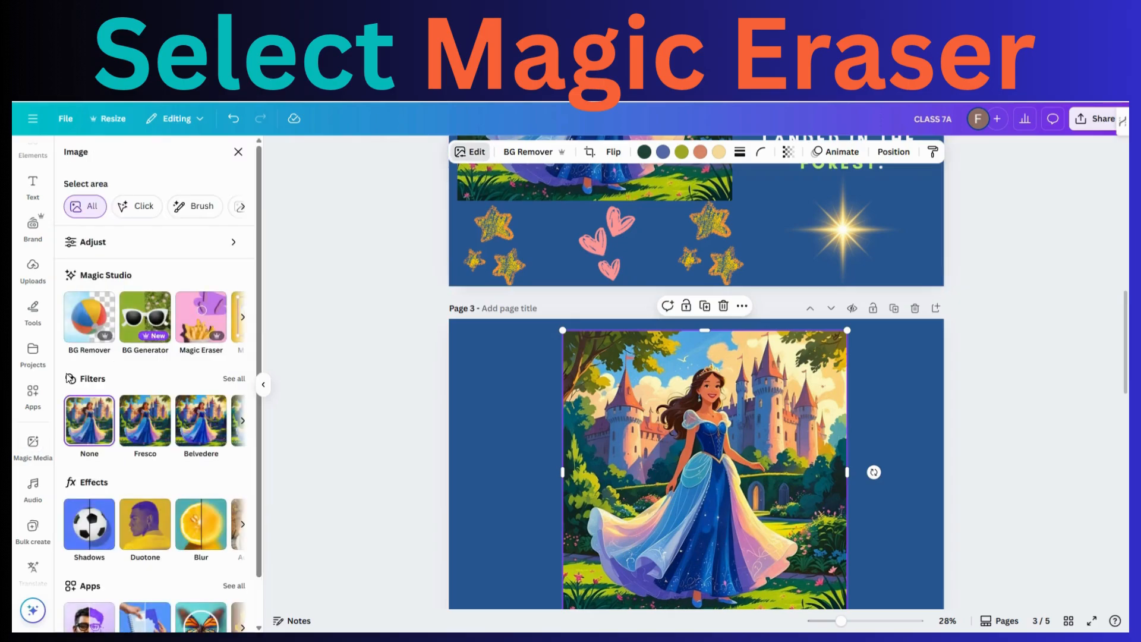
click(207, 353)
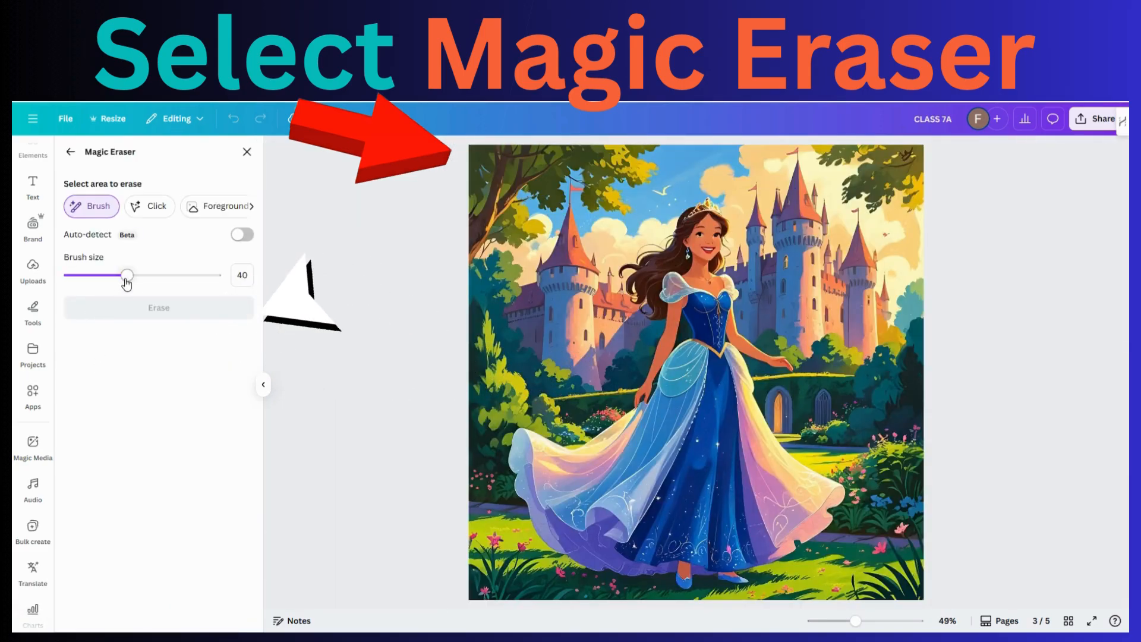
drag(127, 277, 180, 275)
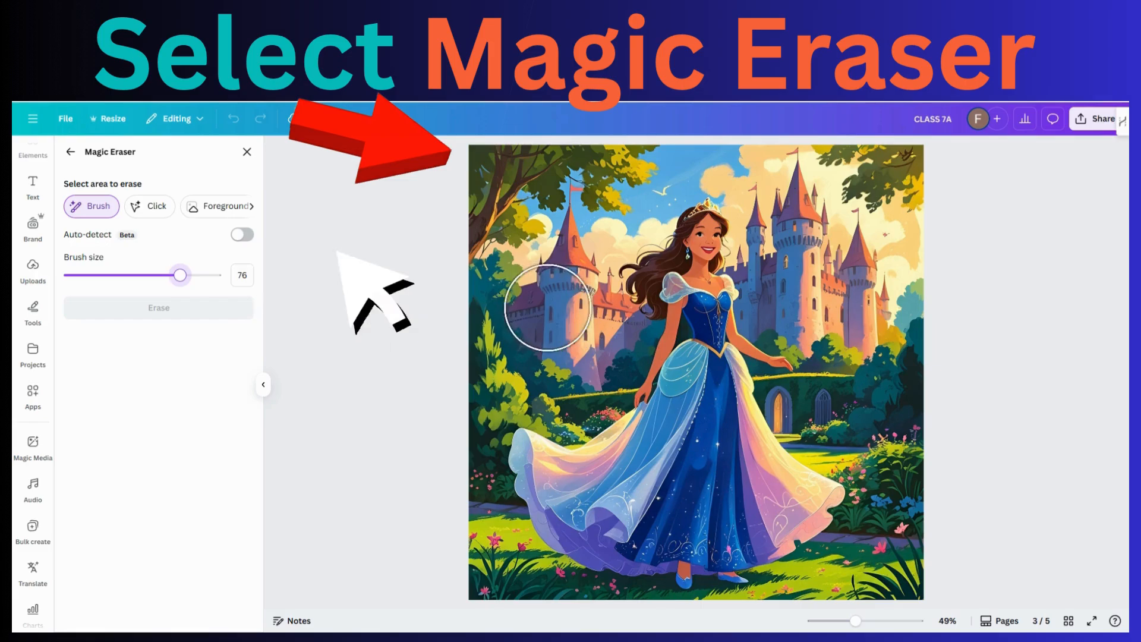
mouse_move(547, 307)
mouse_down()
mouse_move(552, 267)
mouse_move(603, 194)
mouse_move(616, 199)
mouse_move(564, 275)
mouse_move(605, 347)
mouse_move(585, 384)
mouse_move(564, 396)
mouse_move(509, 369)
mouse_up()
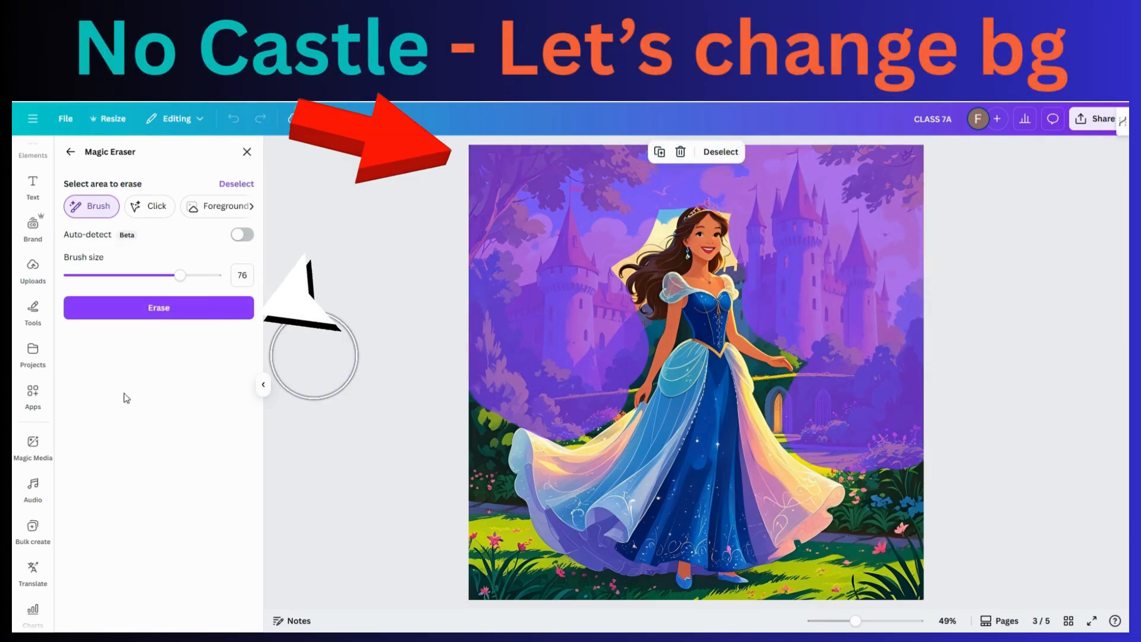
click(191, 310)
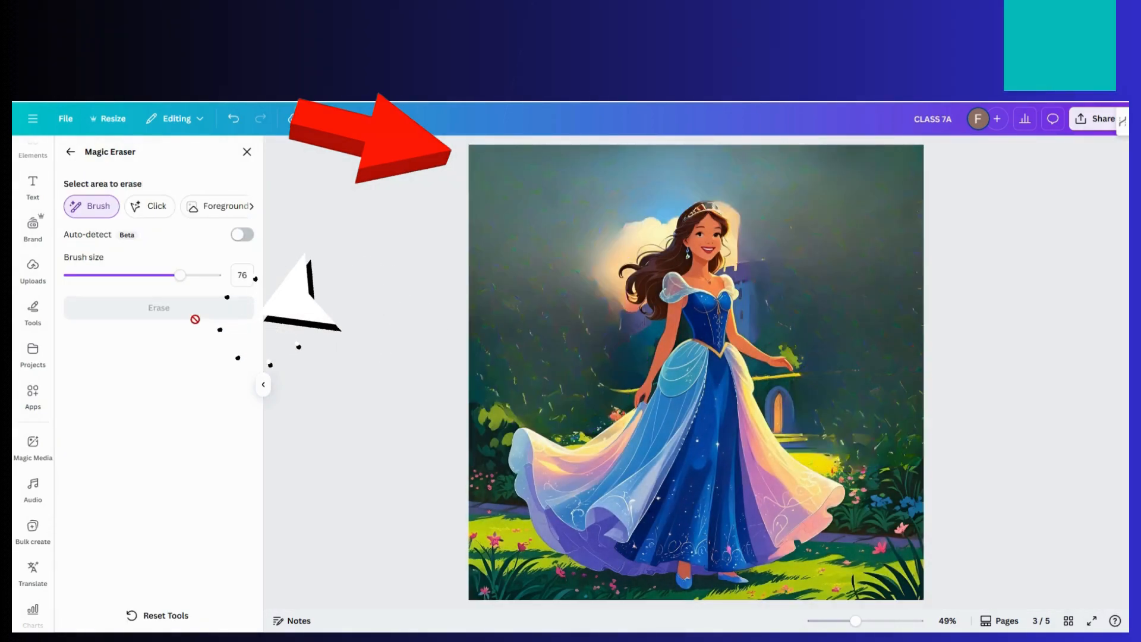
- Use the Background Generator to give the princess image on page 3 a sunlit forest background with a cat
click(565, 244)
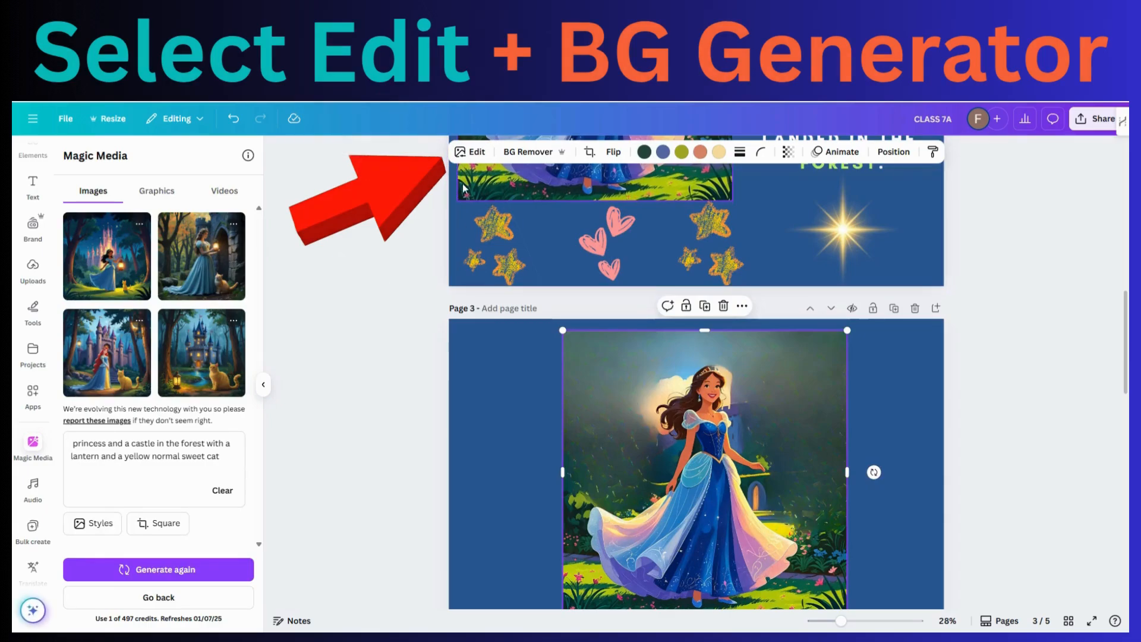
click(477, 152)
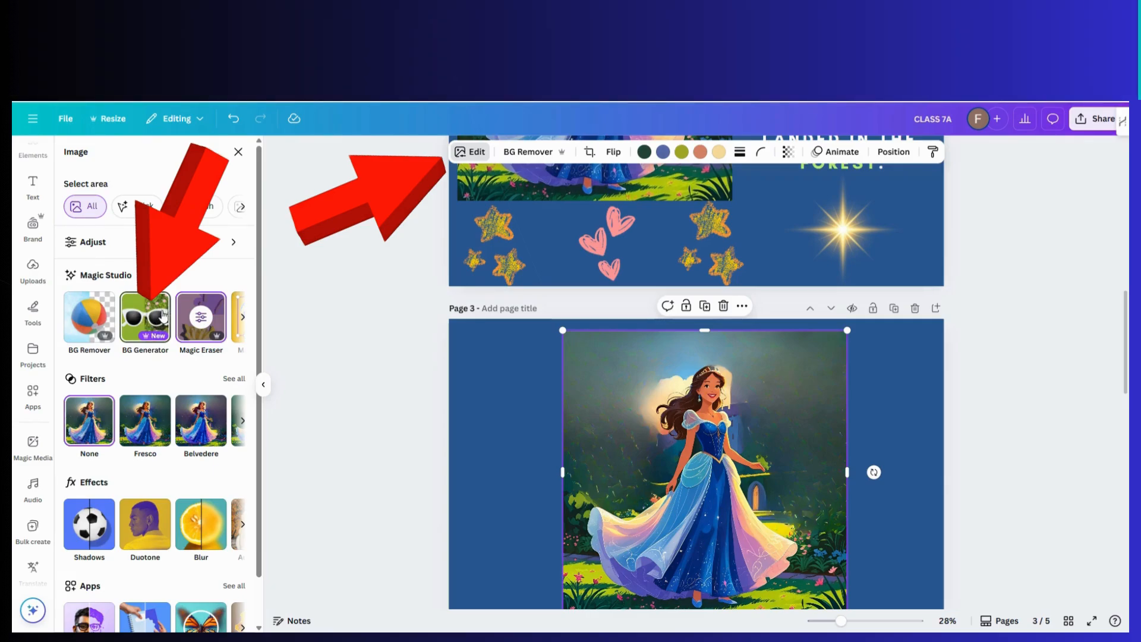
click(145, 318)
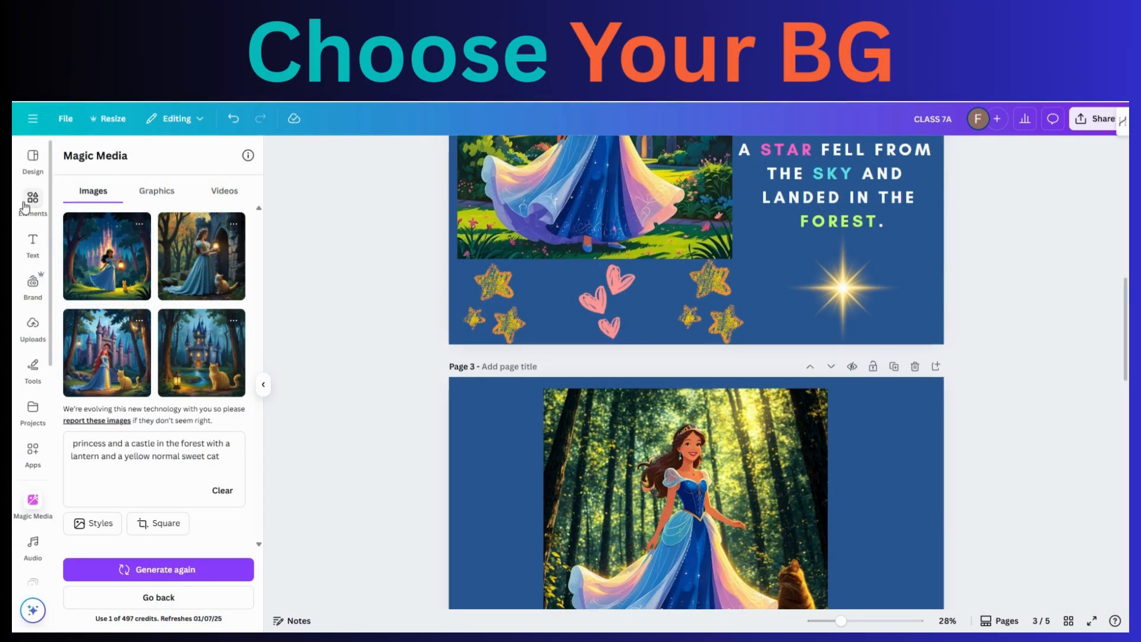
- Search the elements for "lantern" and add the wooden lantern graphic to page 3
click(25, 207)
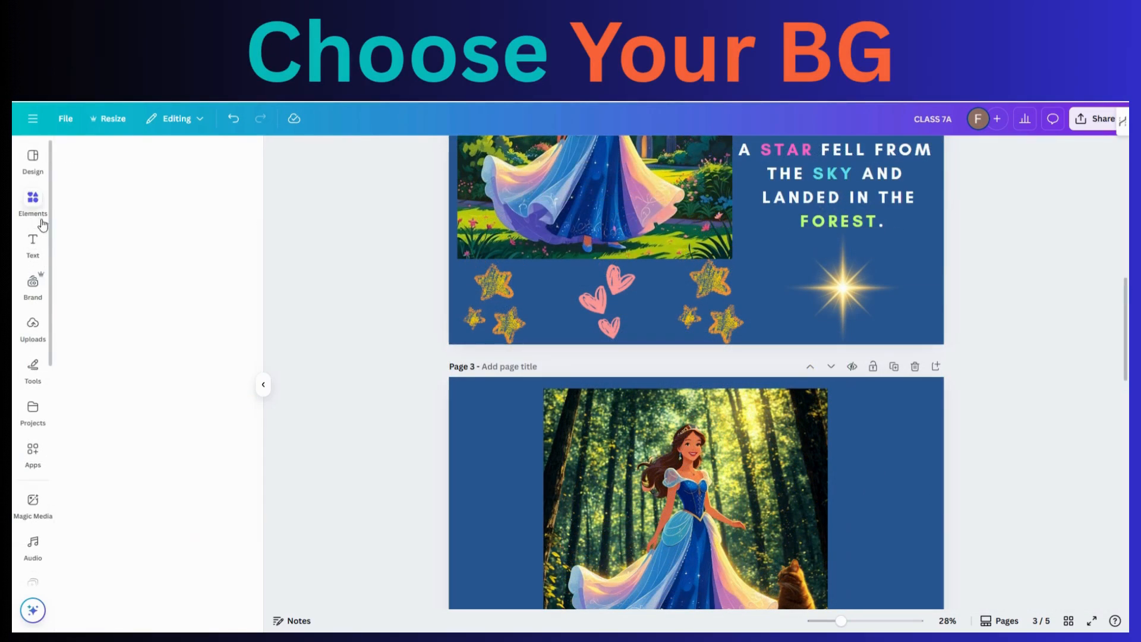
click(133, 157)
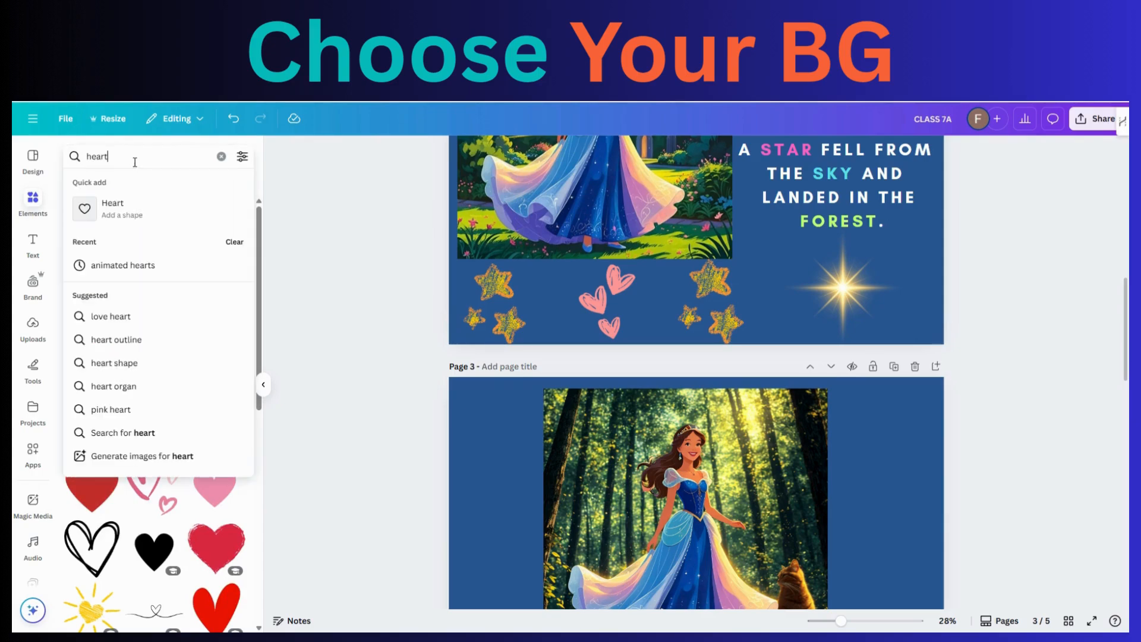
text(lantern)
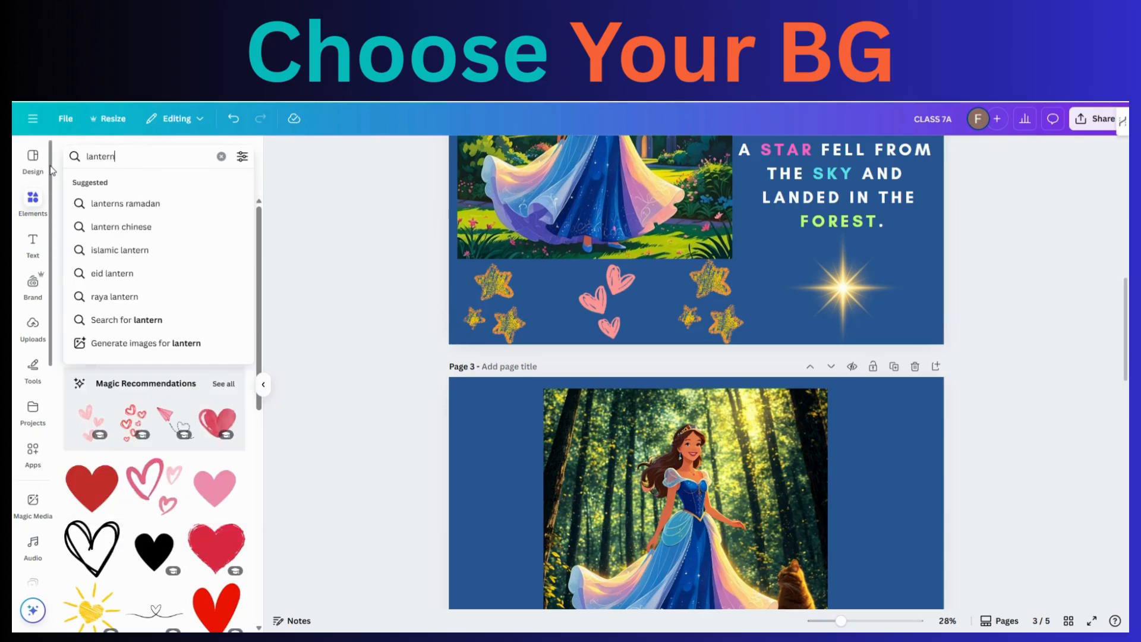
key(Return)
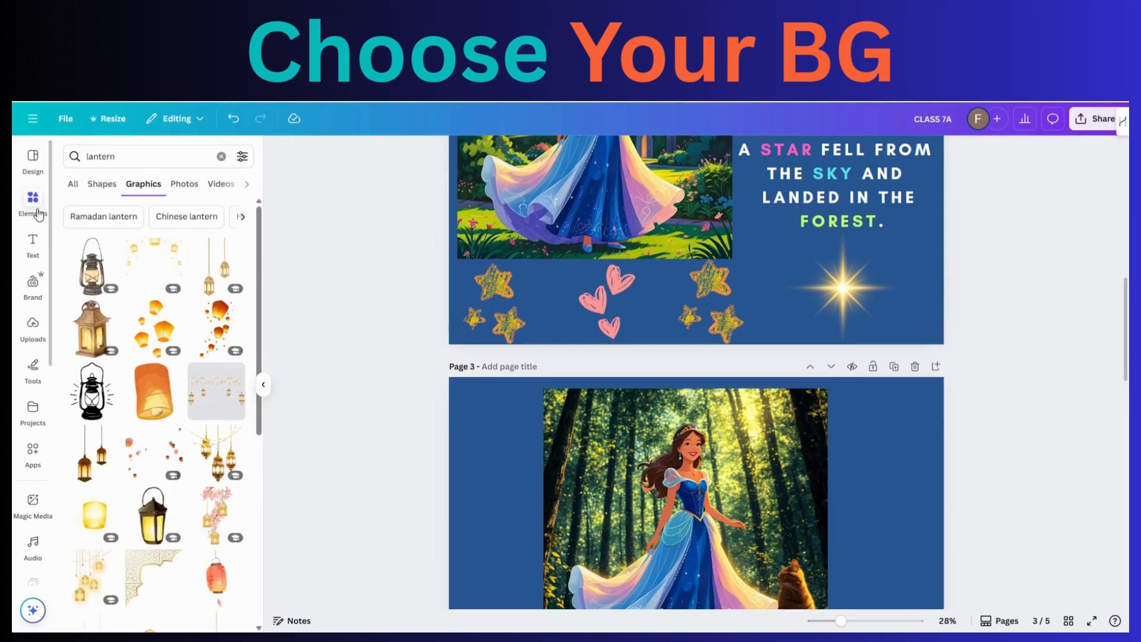
click(92, 330)
- Shrink the wooden lantern and place it to the right of the princess image, and add the hanging lantern pair to its left
scroll(1064, 476, down, 3)
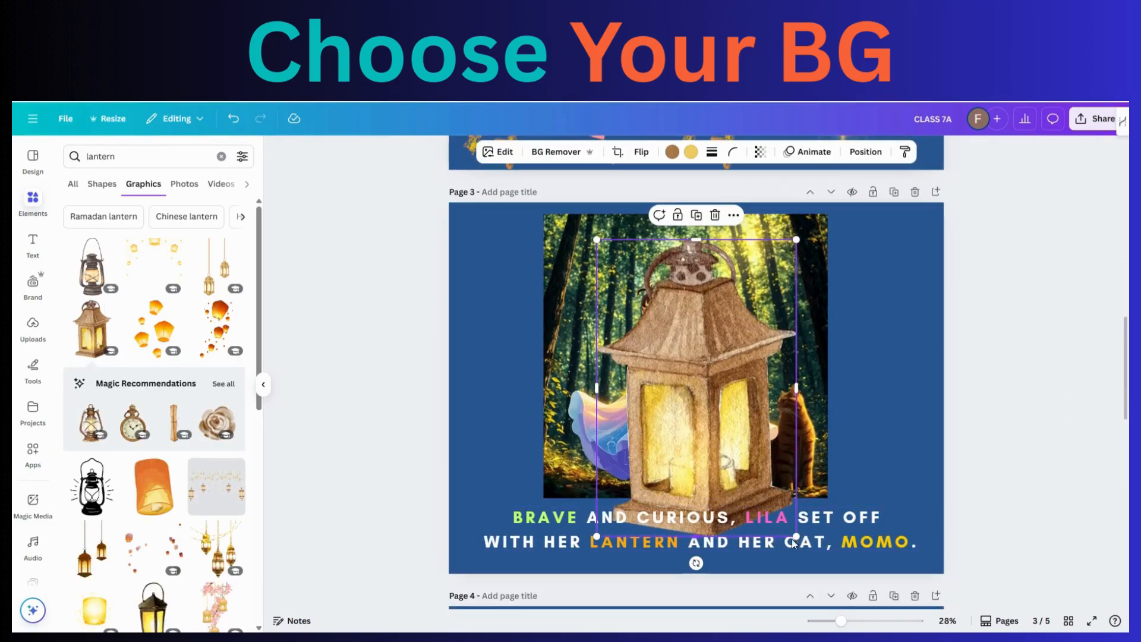
drag(800, 544, 677, 357)
drag(637, 312, 886, 381)
click(94, 557)
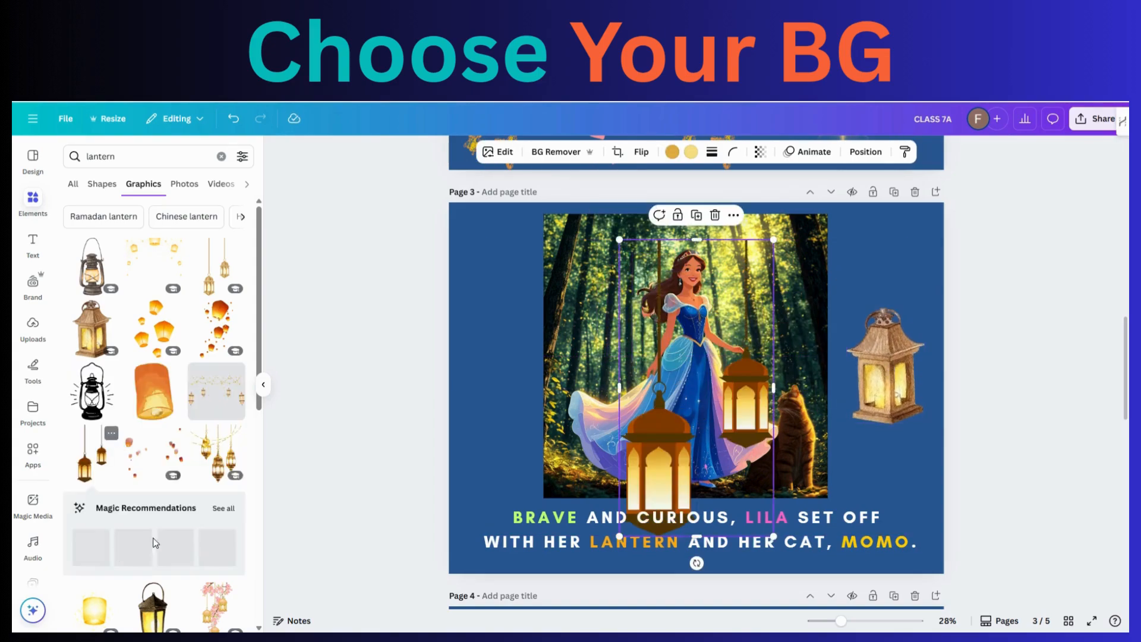
drag(668, 438, 426, 400)
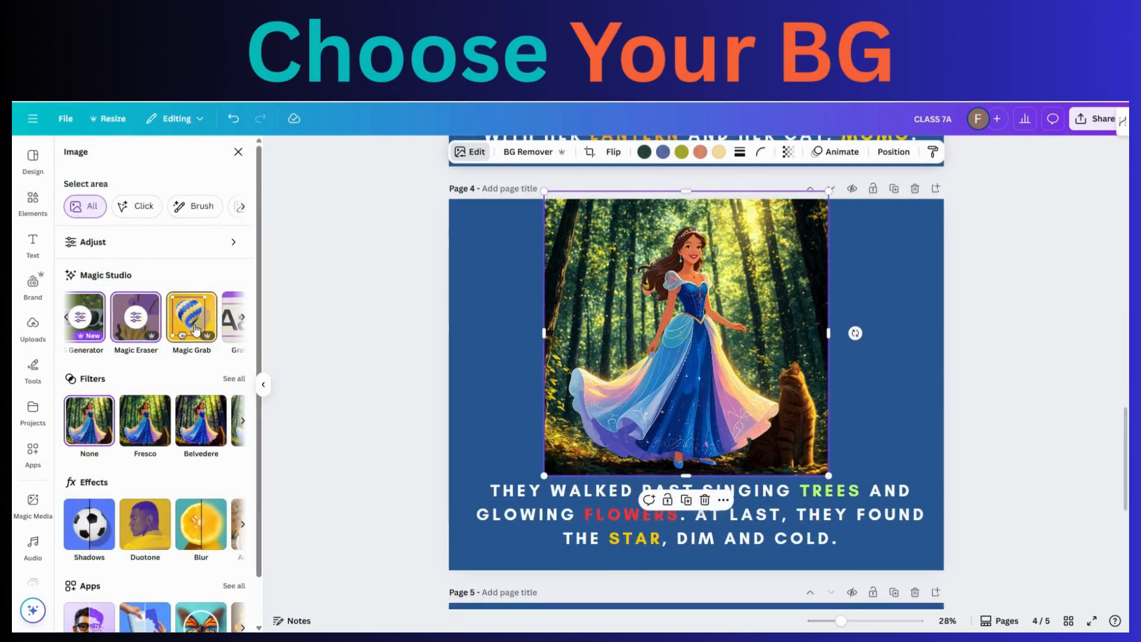
- Use Magic Edit on the page 4 princess image to generate "a star" over her outstretched hand
click(244, 318)
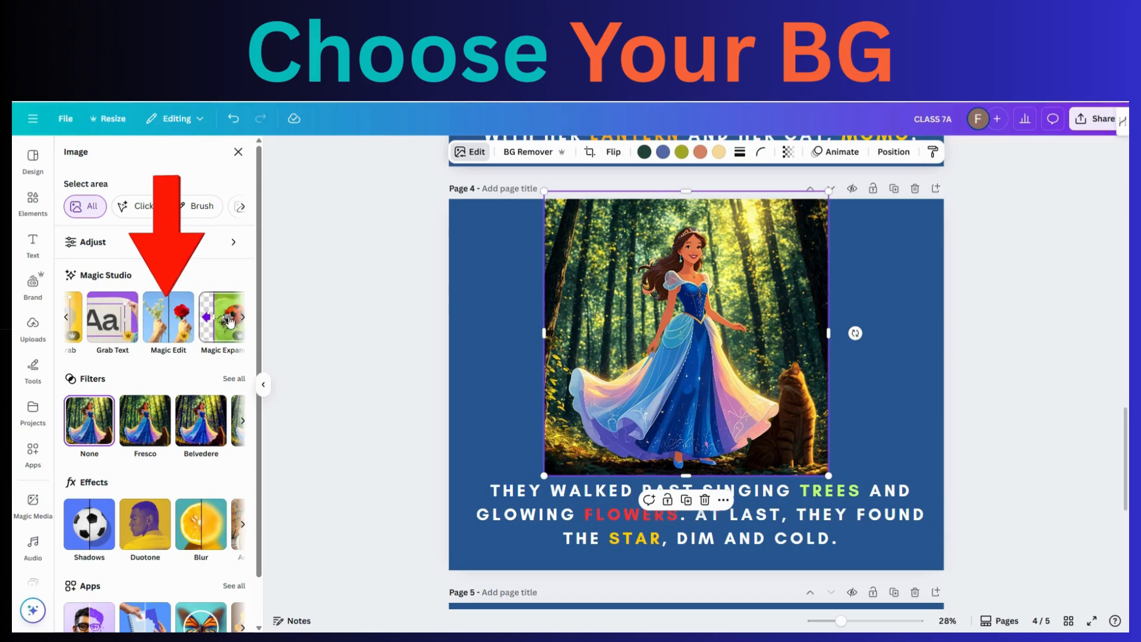
click(179, 311)
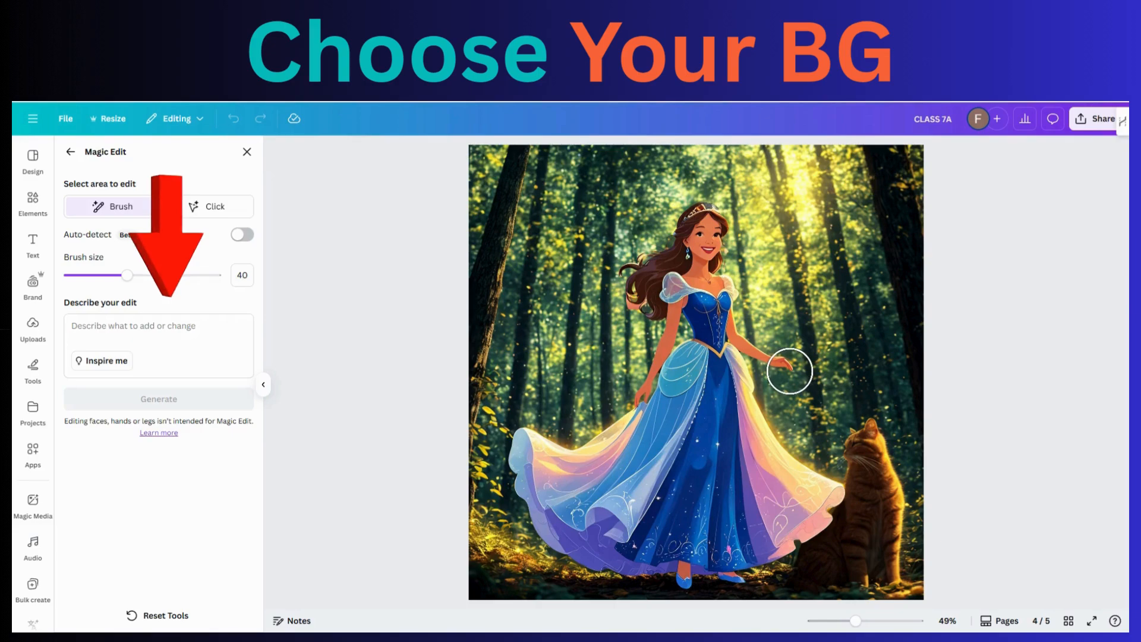
click(789, 370)
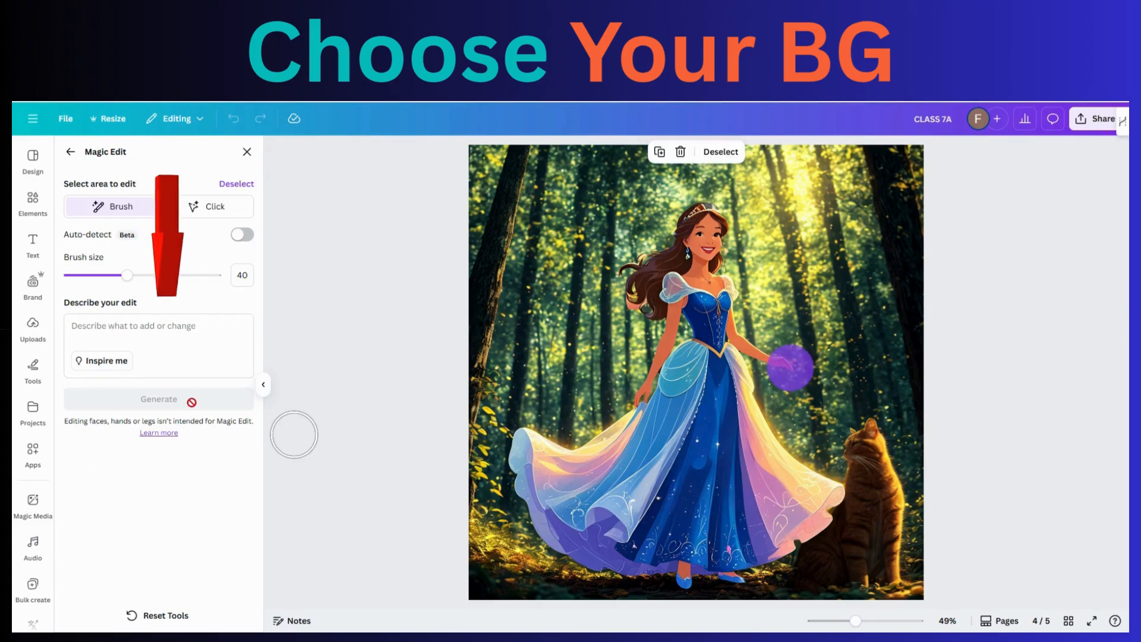
click(163, 337)
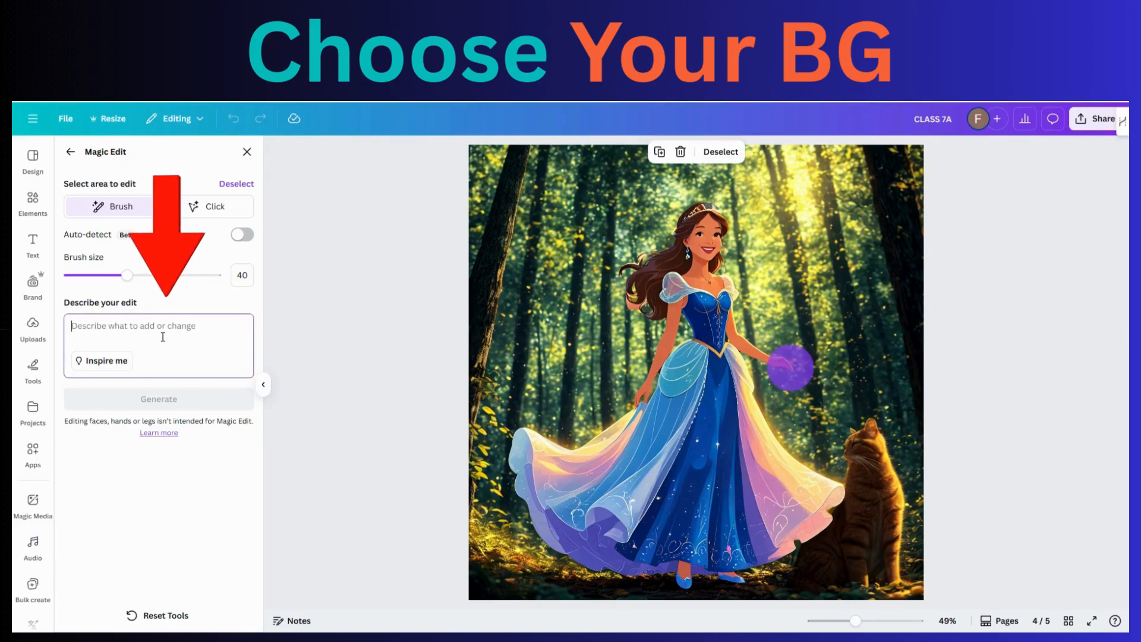
text(a star)
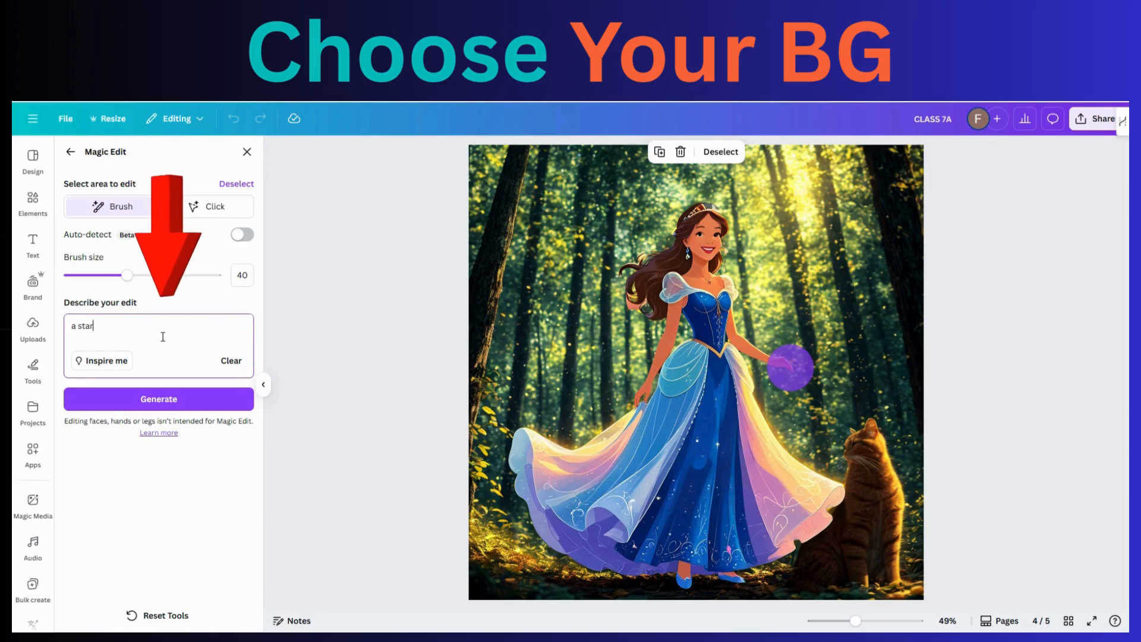
click(178, 399)
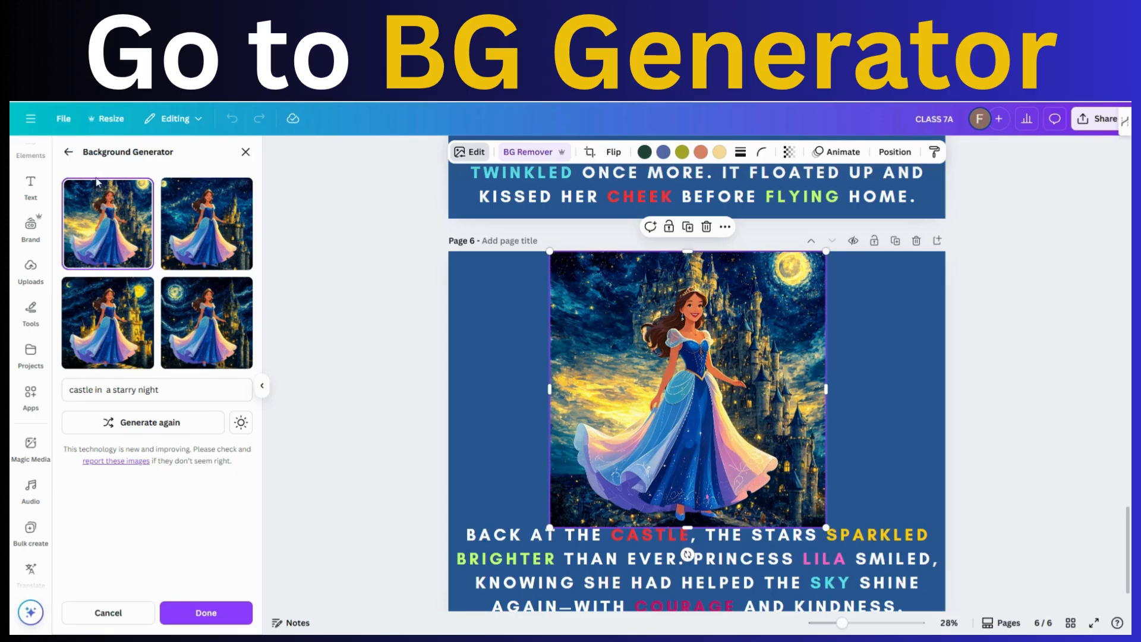
- Try the second and third "castle in a starry night" backgrounds on the page 6 princess image, then choose the fourth
click(224, 249)
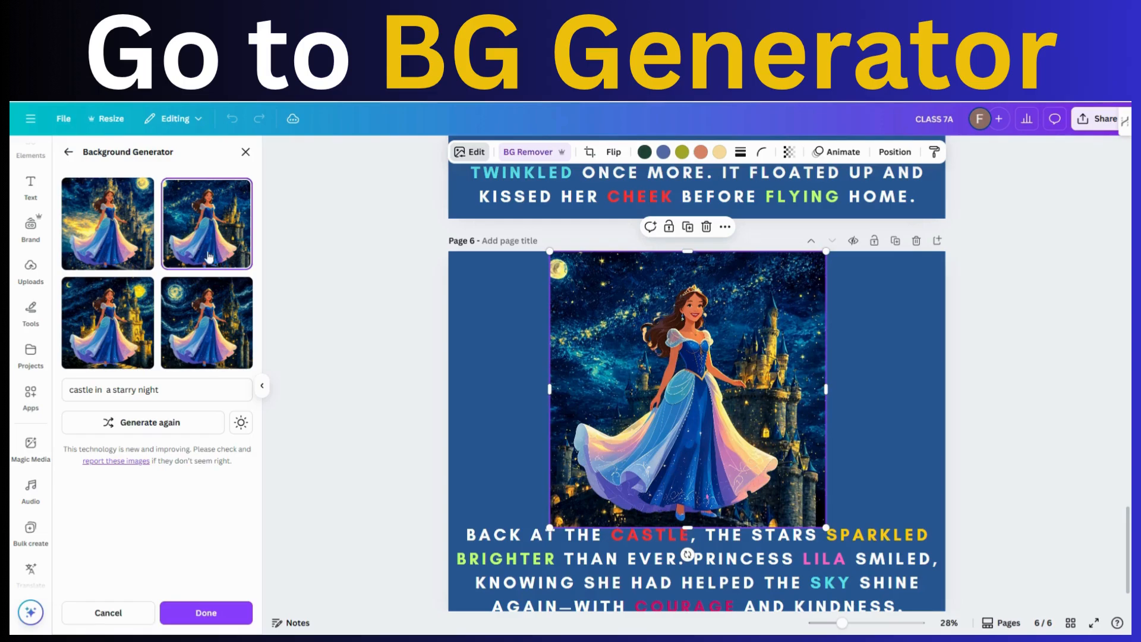
click(103, 327)
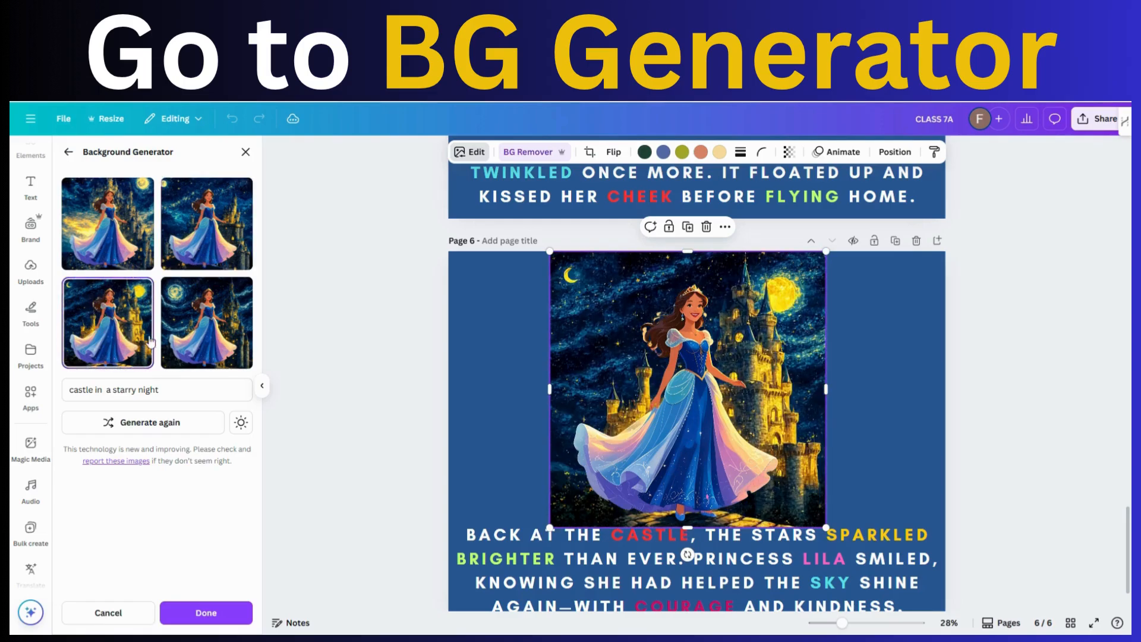
click(198, 329)
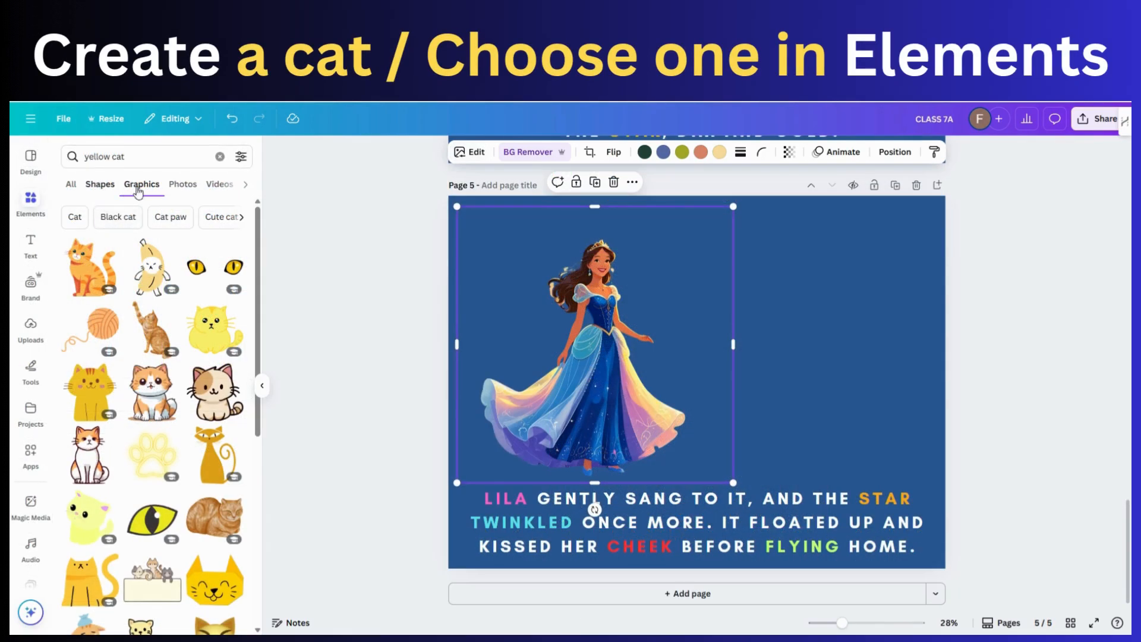
- Add the photo of the lying ginger cat from the "yellow cat" photo results to page 5 and remove its background
click(185, 186)
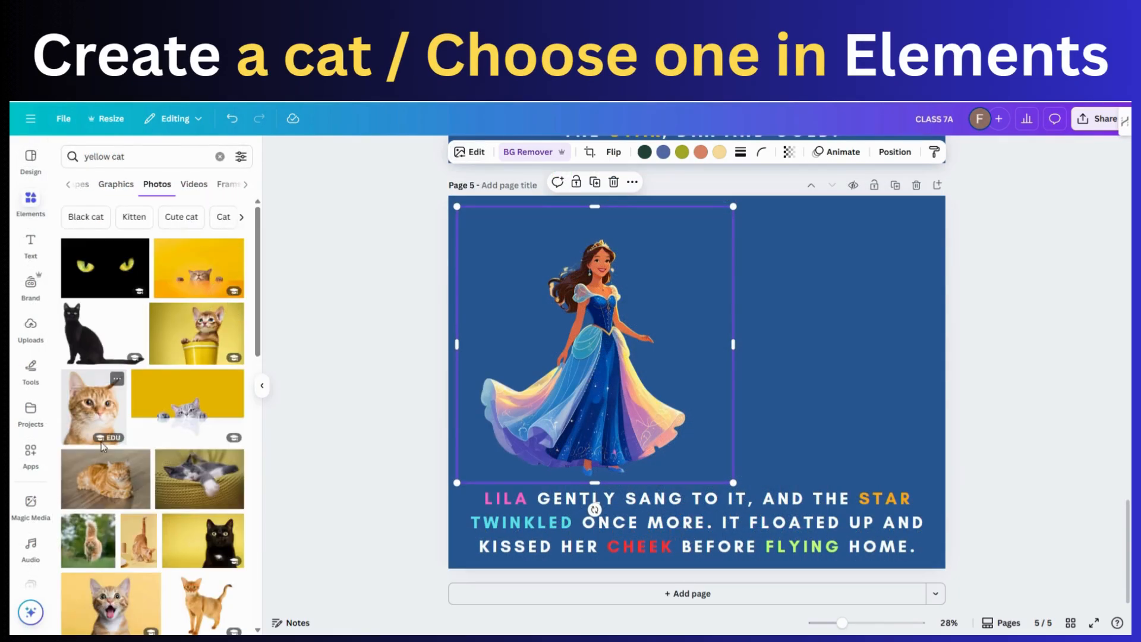
click(122, 489)
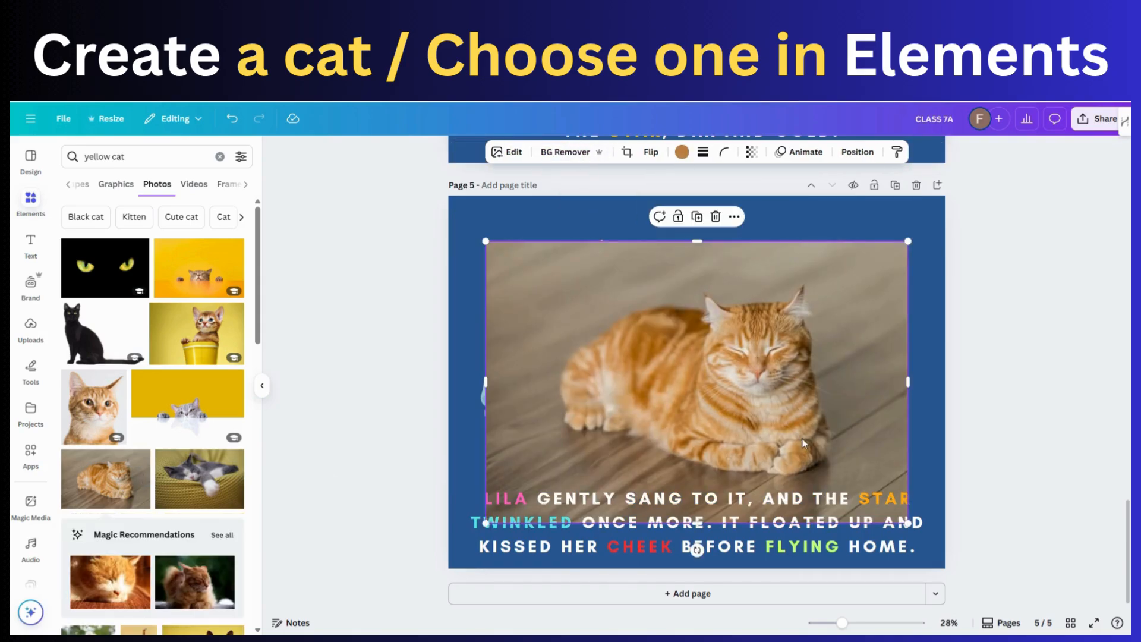
click(555, 153)
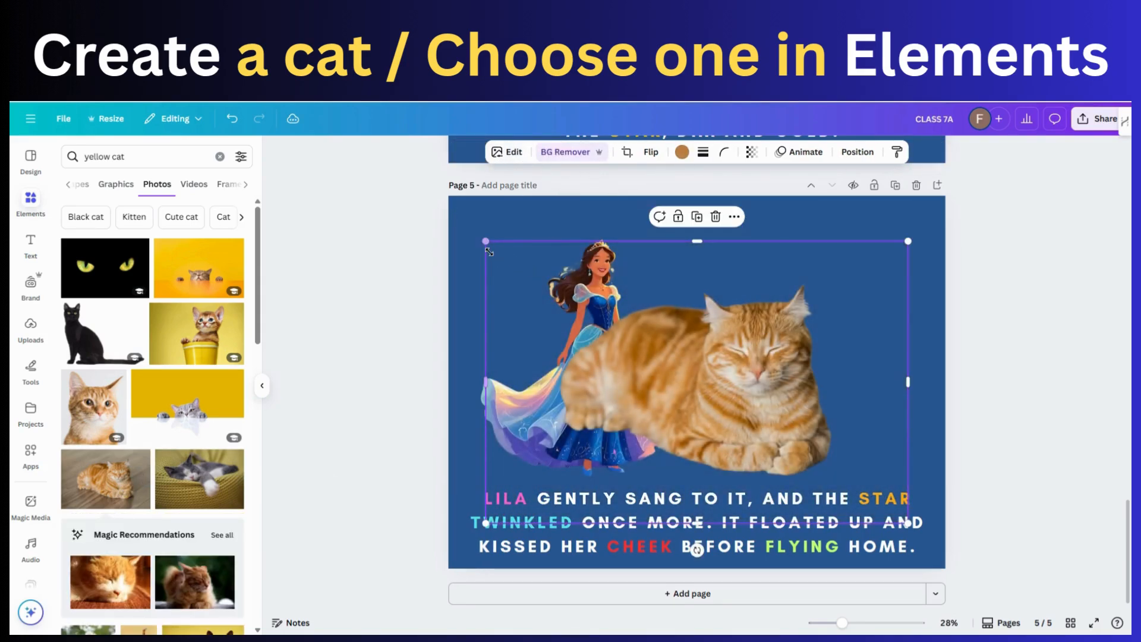
- Shrink the ginger cat and place it above the story text, beside the hem of the princess's dress
drag(489, 252, 758, 423)
drag(793, 457, 693, 416)
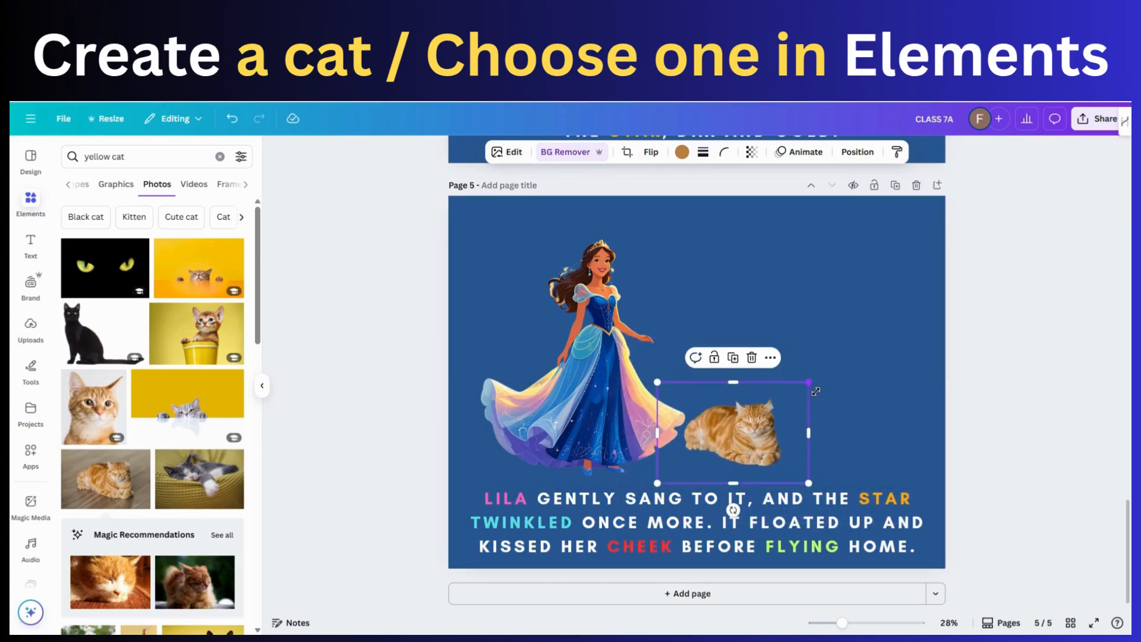
drag(809, 383, 782, 405)
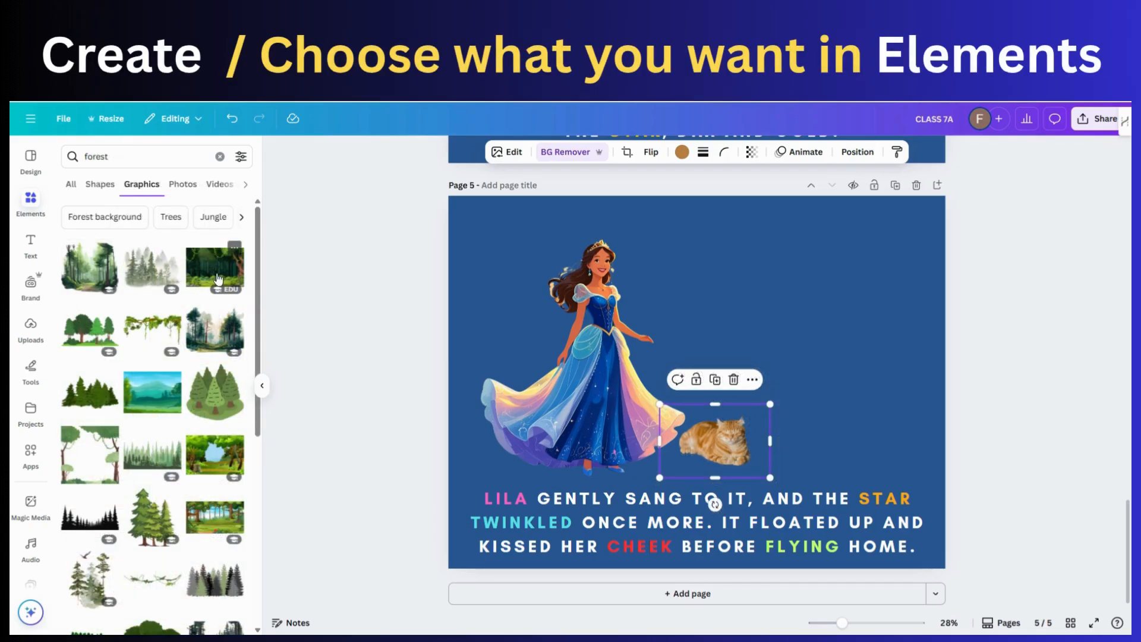
- Add the dark forest graphic with hanging vines behind the princess above the page 5 text, and move the cat closer to her dress
click(217, 276)
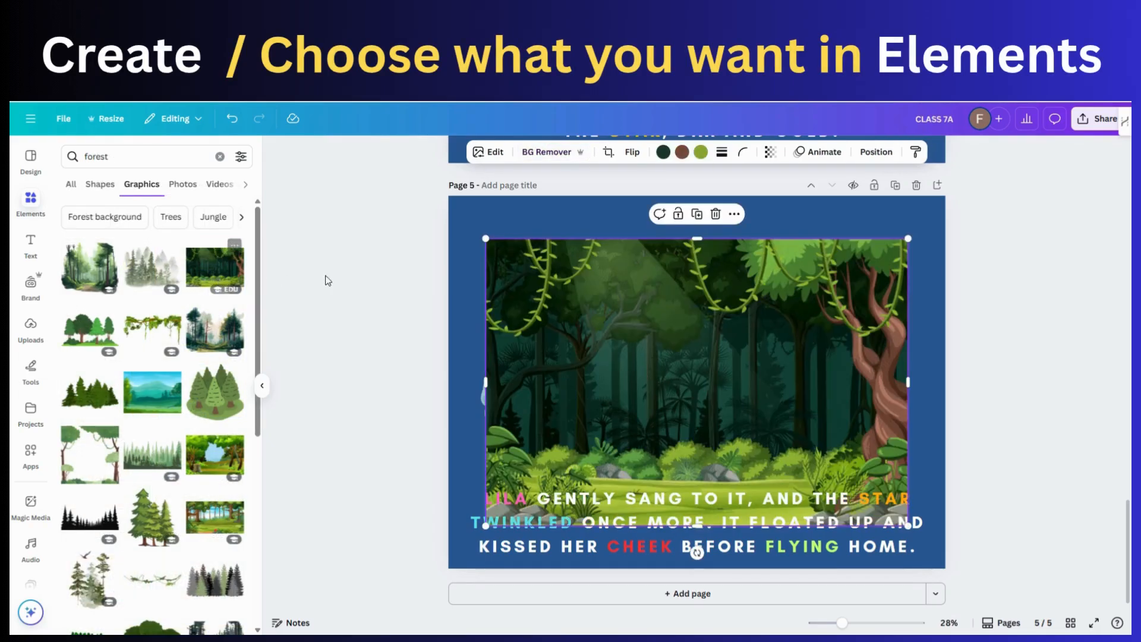
right_click(793, 325)
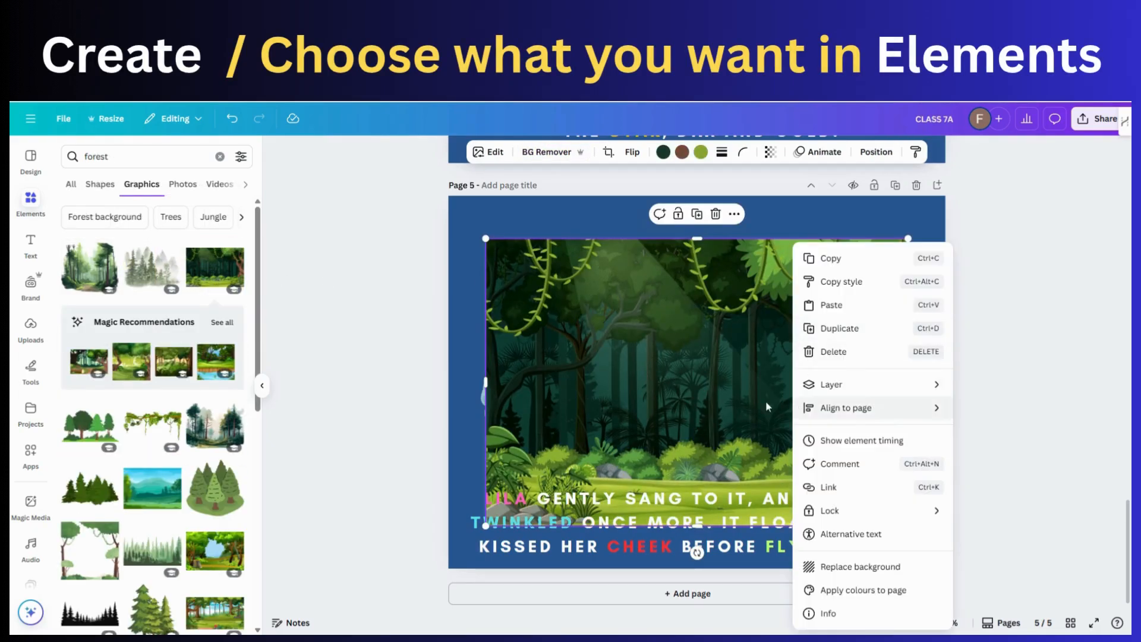
click(645, 354)
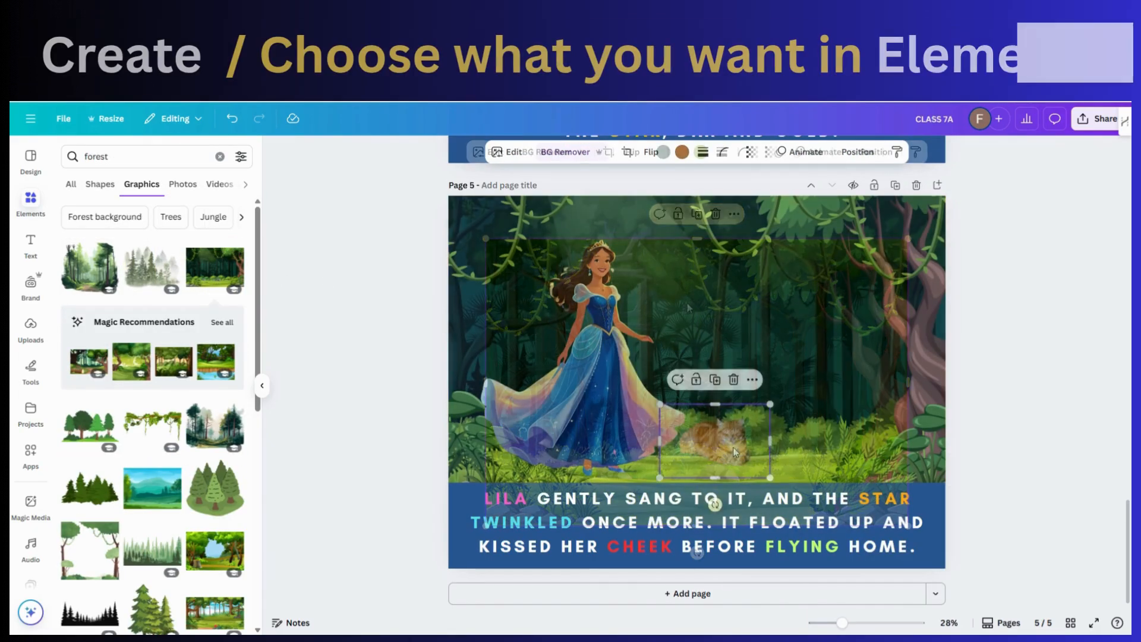
drag(743, 466, 713, 470)
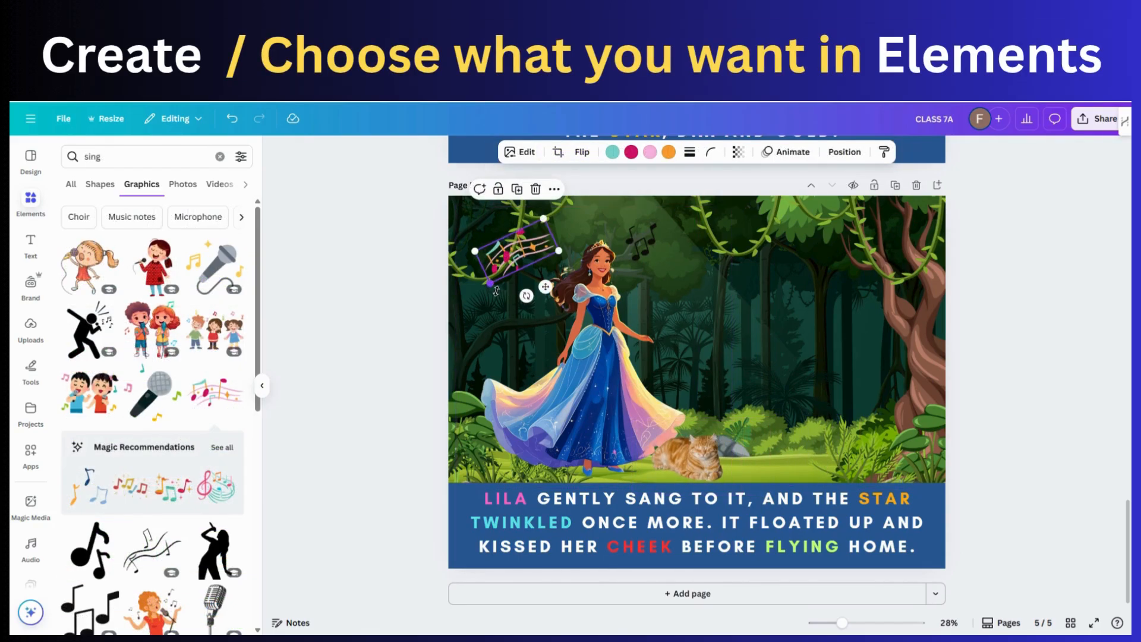
- Place the colourful music notes beside the princess's head on page 5 and select the black music notes
drag(496, 290, 640, 231)
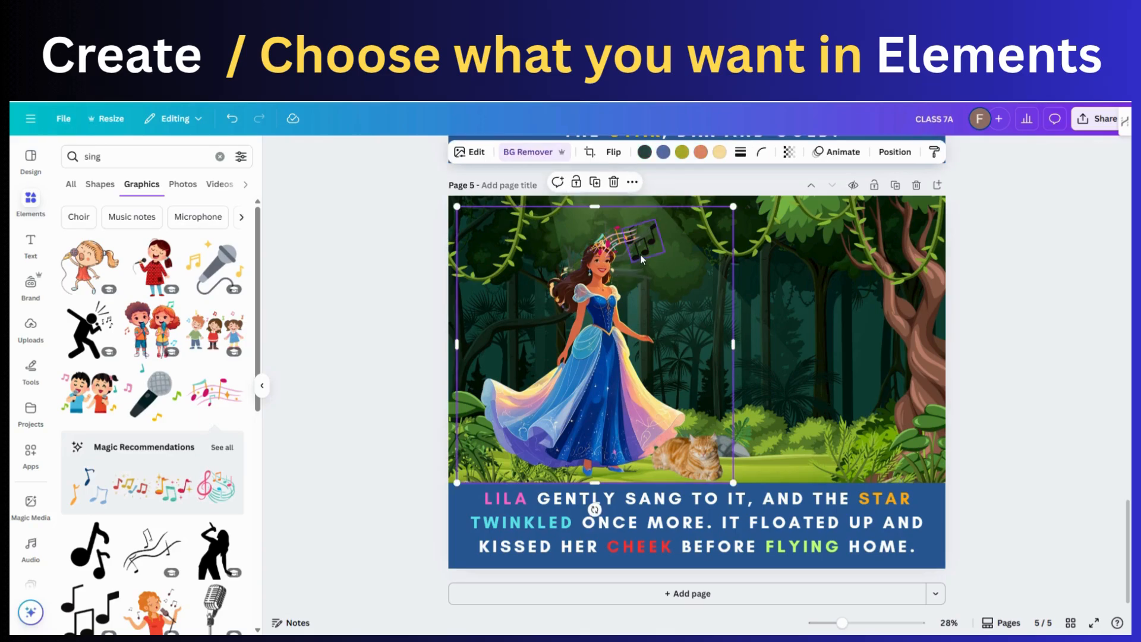
click(640, 254)
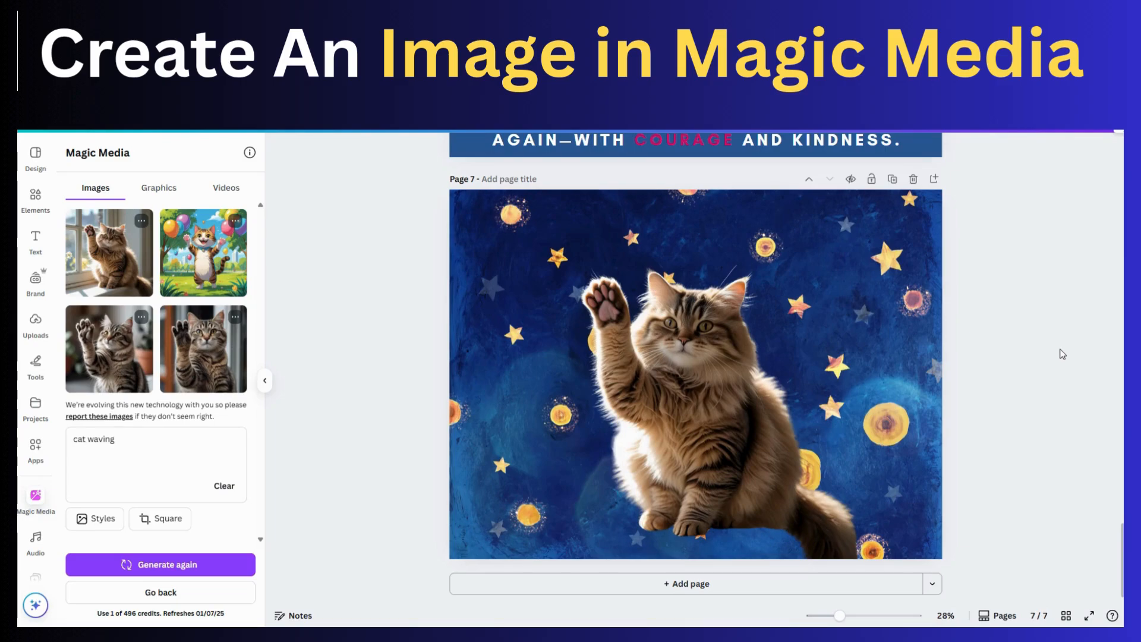
- Publish all seven pages of the storybook to Heyzine Flipbooks and open the resulting flipbook on the Heyzine site
click(1096, 117)
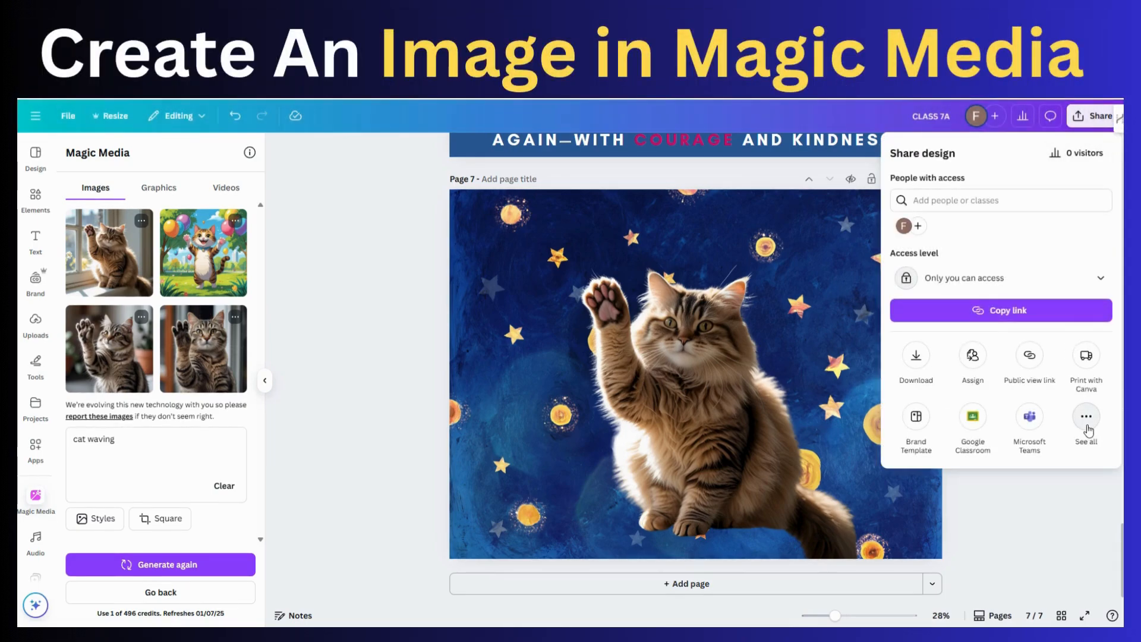
click(1086, 418)
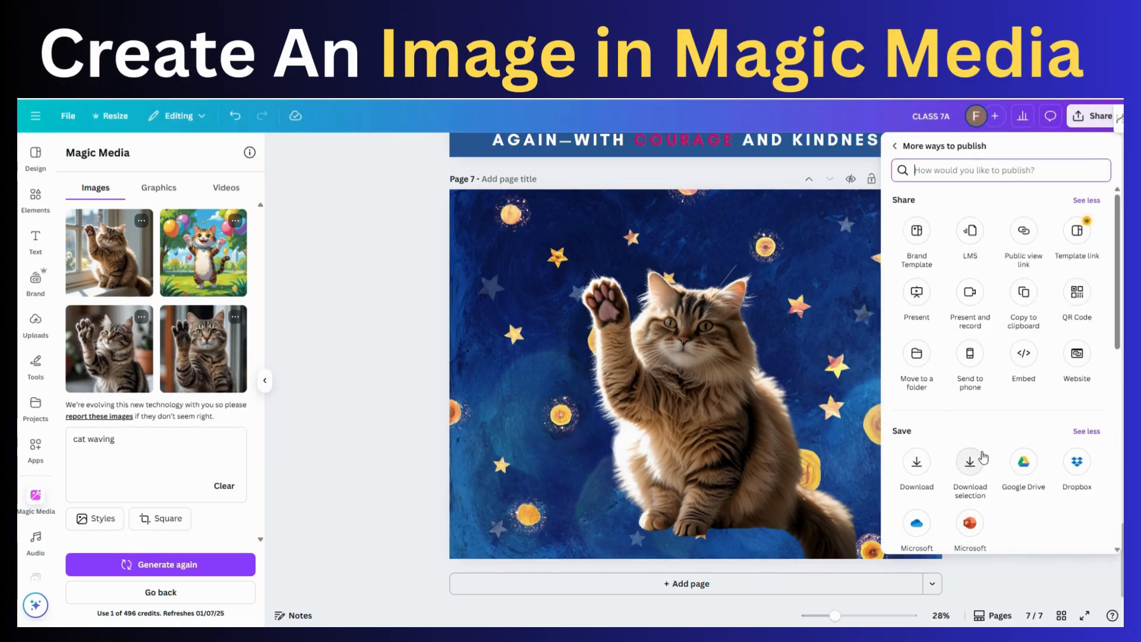
scroll(983, 457, down, 4)
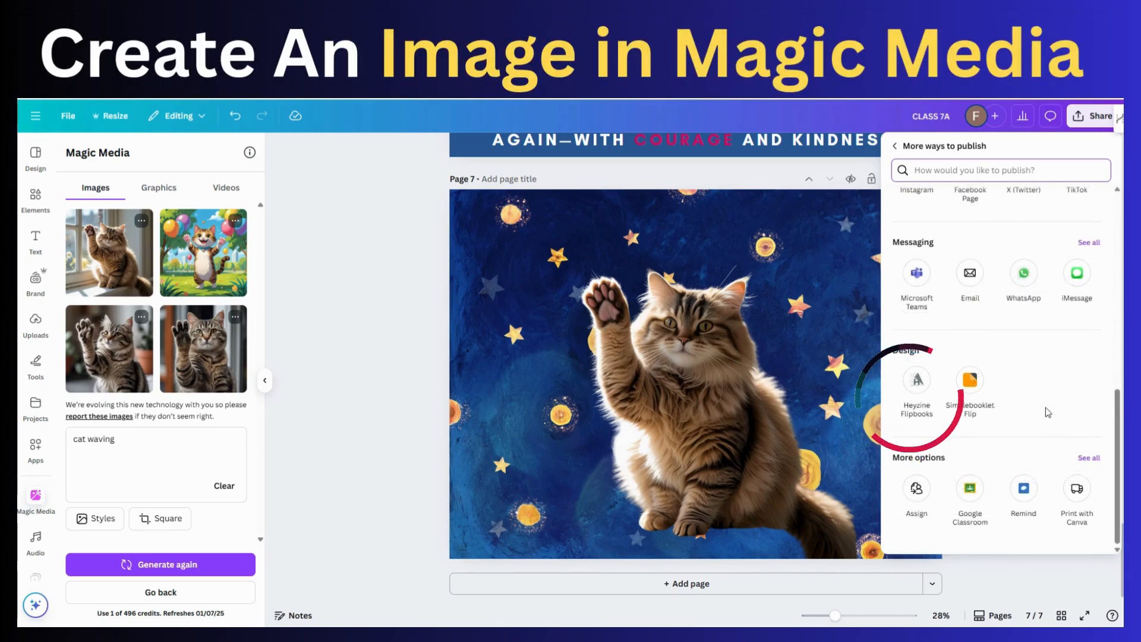
click(908, 390)
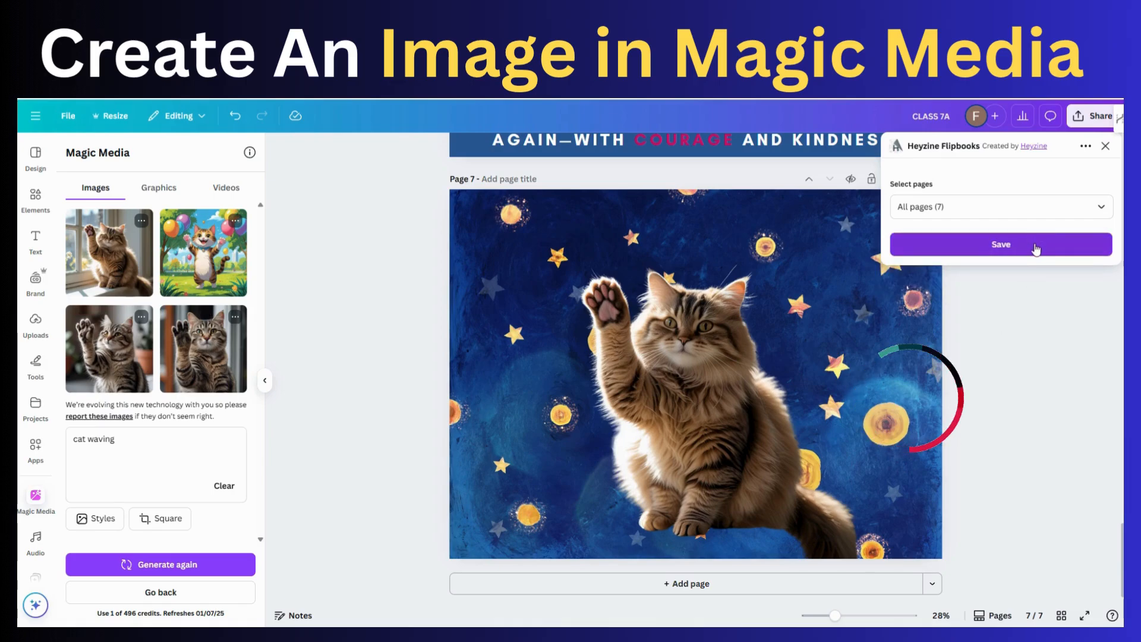
click(1036, 249)
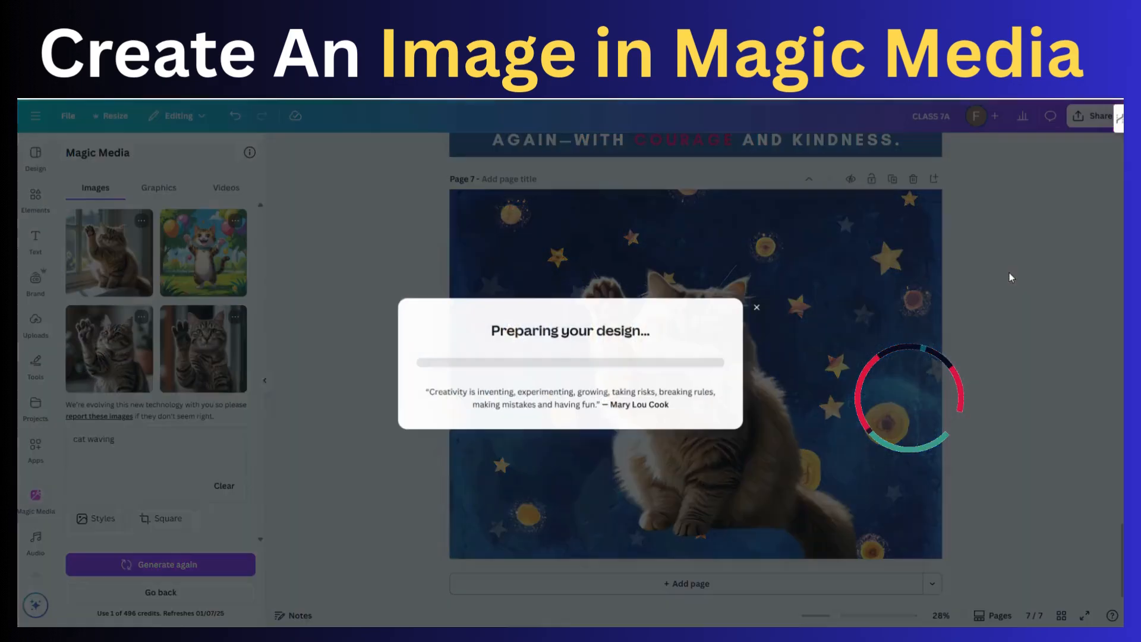
click(616, 413)
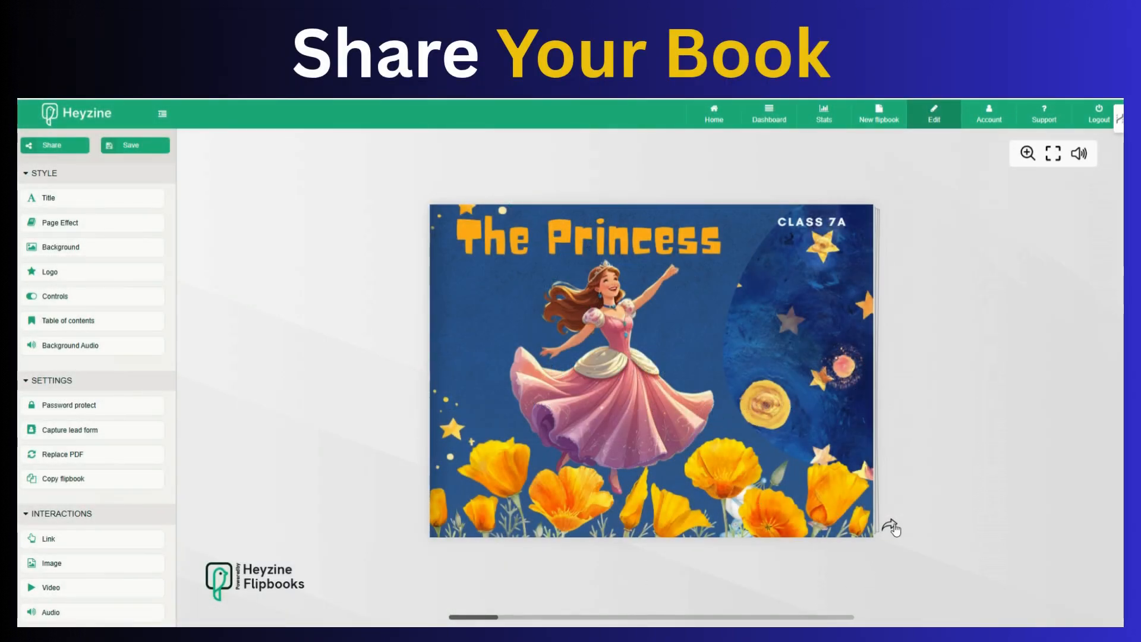
- Page through the flipbook from the cover to the waving cat spread, and back to the castle and lantern spread
click(891, 526)
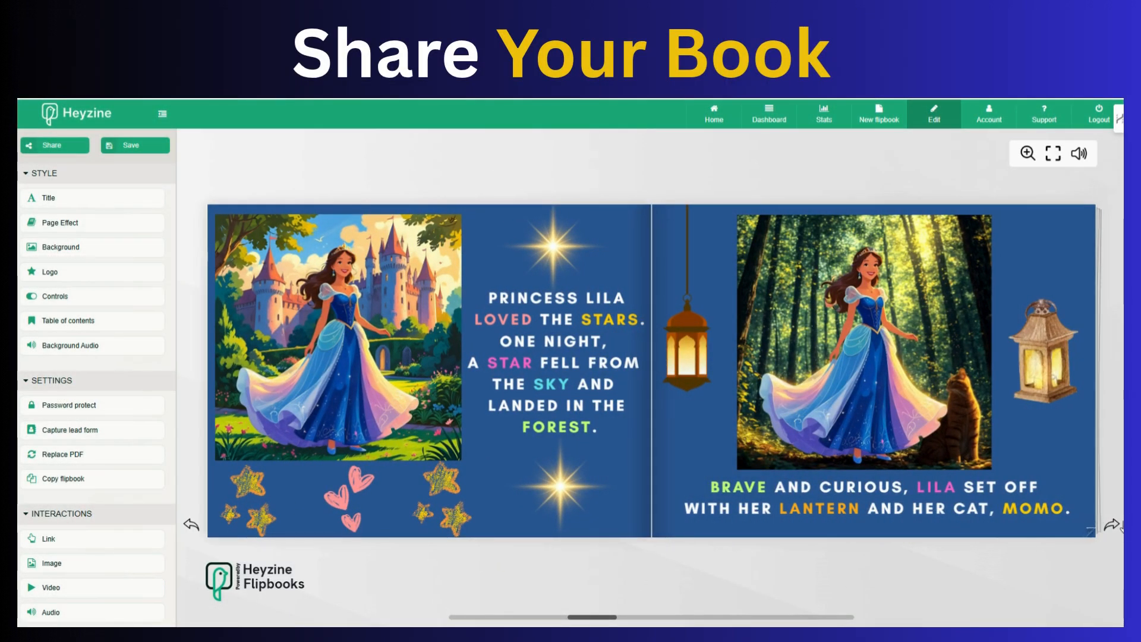
click(1116, 526)
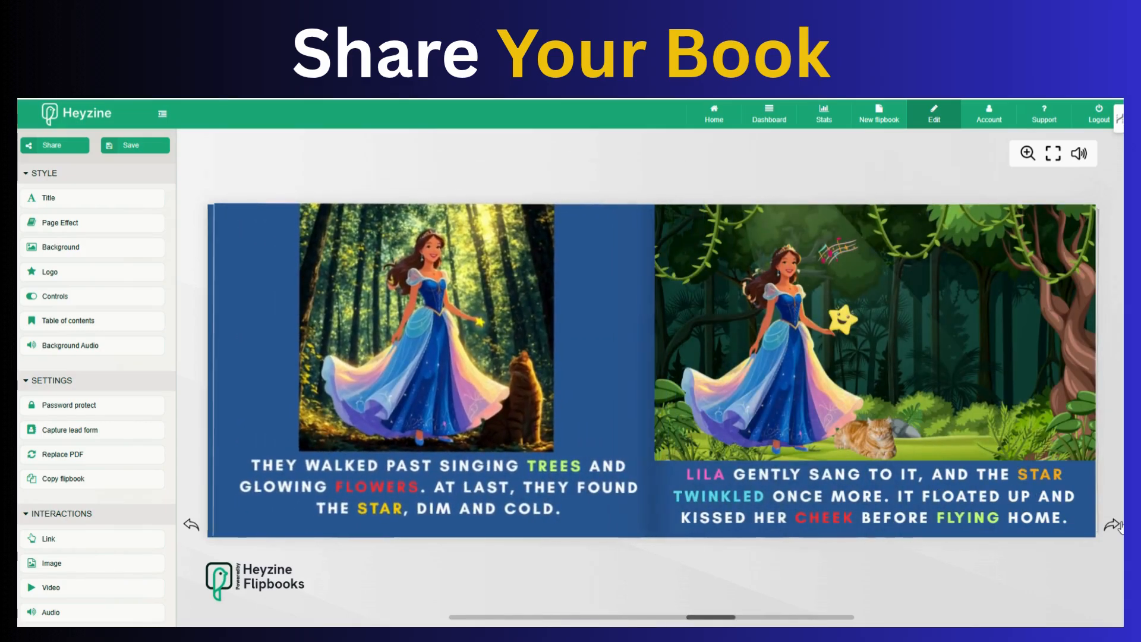
click(1113, 527)
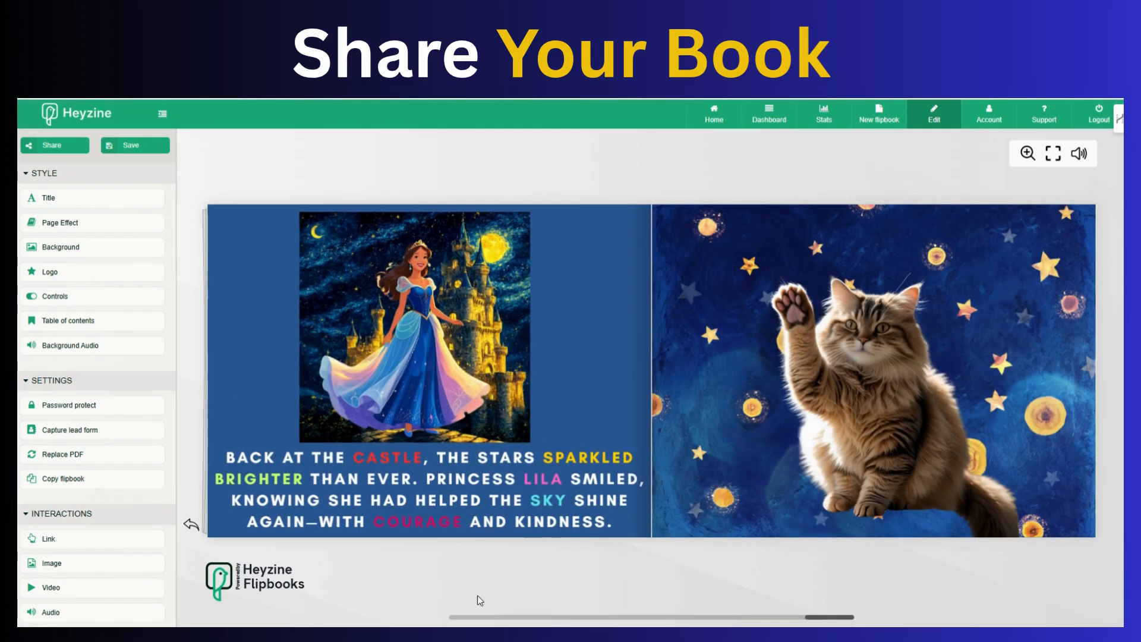
click(191, 526)
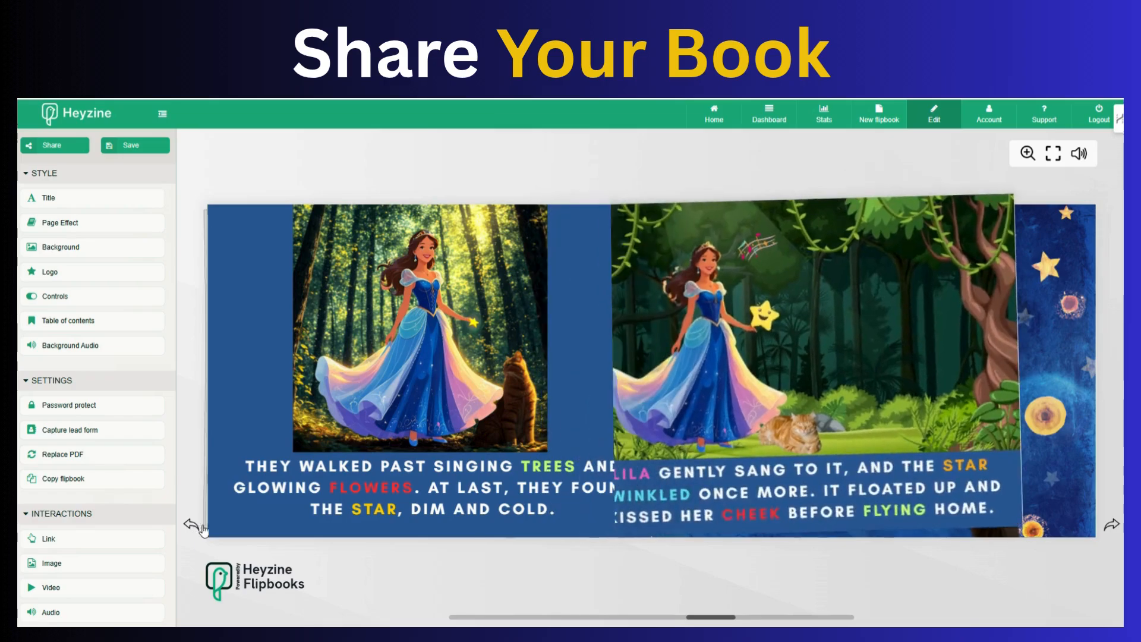
click(192, 526)
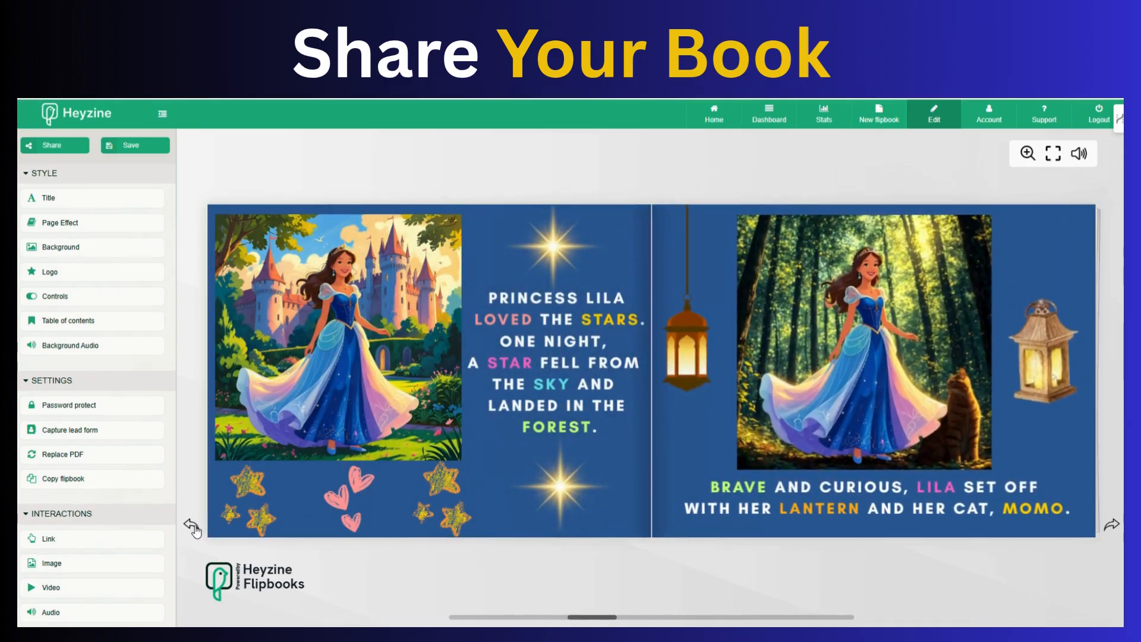